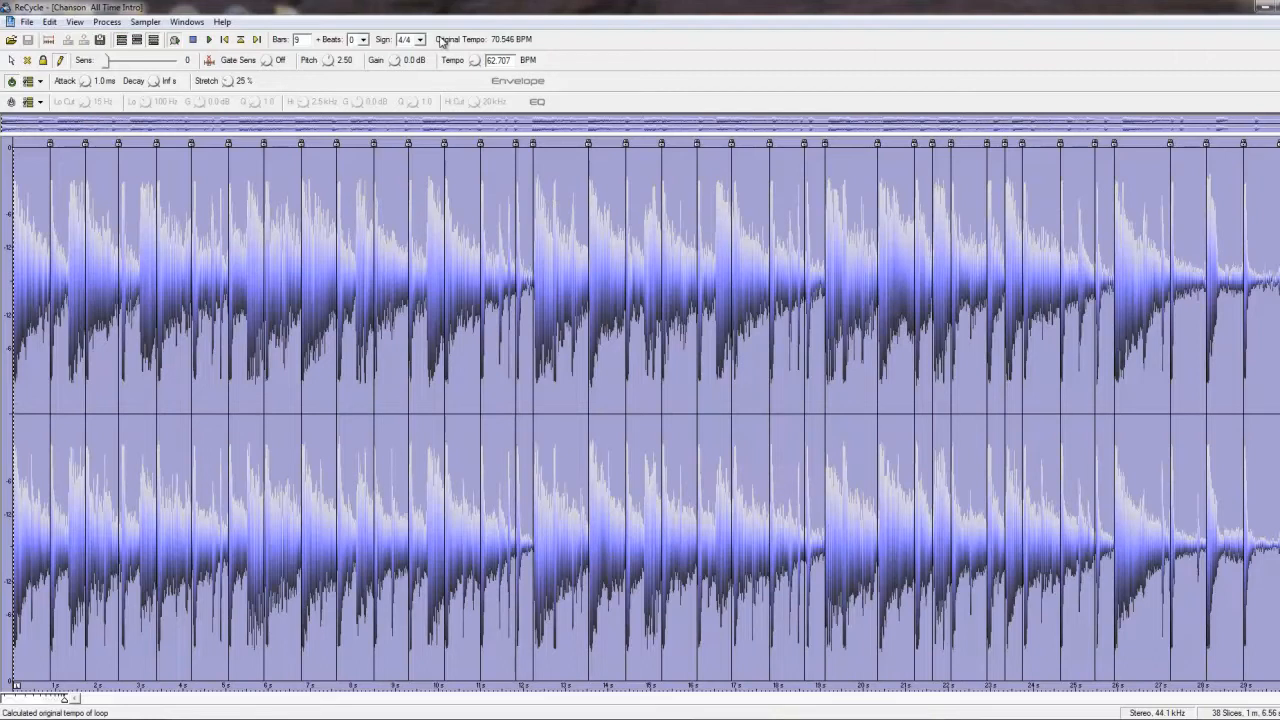
Play the sliced loop briefly and audition its slices one after another from the beginning
{"action": "left_click", "coordinate": [209, 40]}
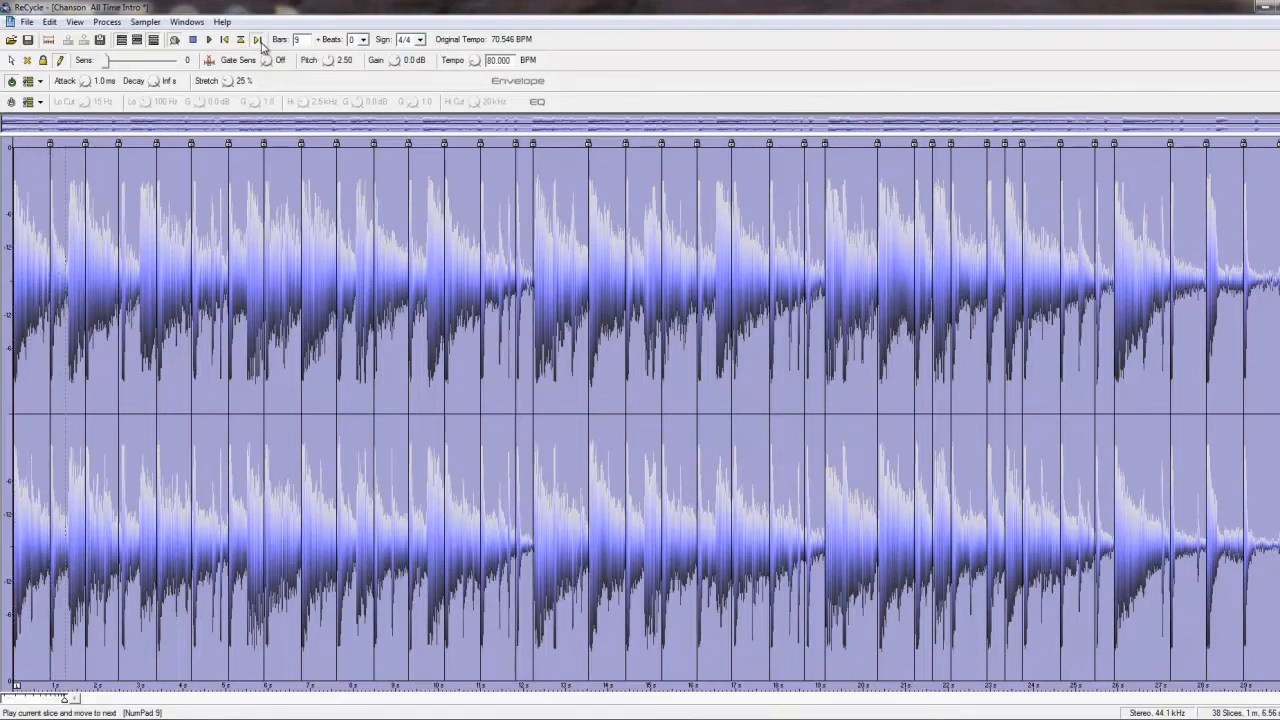
{"action": "left_click", "coordinate": [258, 41]}
{"action": "left_click", "coordinate": [258, 41]}
{"action": "left_click", "coordinate": [258, 41]}
{"action": "left_click", "coordinate": [258, 41]}
{"action": "left_click", "coordinate": [258, 41]}
{"action": "left_click", "coordinate": [258, 41]}
{"action": "left_click", "coordinate": [258, 41]}
{"action": "left_click", "coordinate": [258, 41]}
{"action": "left_click", "coordinate": [258, 41]}
{"action": "left_click", "coordinate": [258, 41]}
{"action": "left_click", "coordinate": [258, 41]}
{"action": "left_click", "coordinate": [258, 41]}
{"action": "left_click", "coordinate": [258, 41]}
{"action": "left_click", "coordinate": [258, 41]}
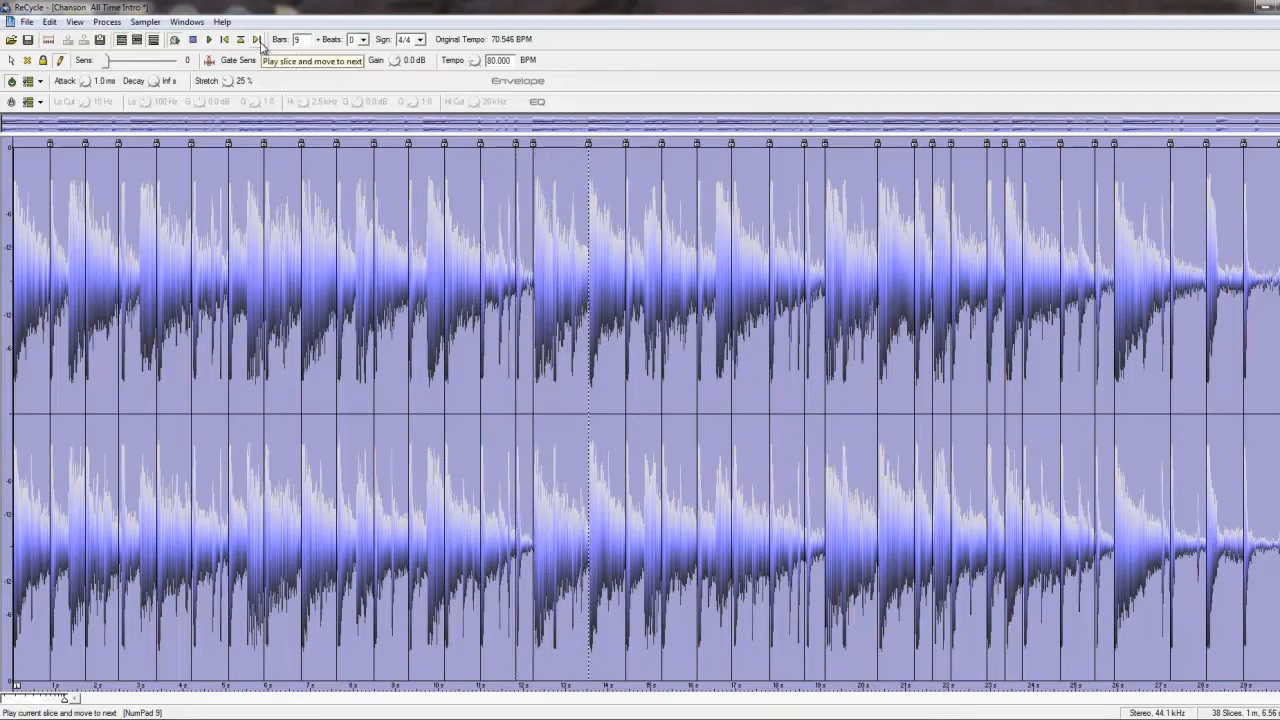
Stop playback and replay the whole loop from the start
{"action": "left_click", "coordinate": [209, 41]}
{"action": "left_click", "coordinate": [195, 41]}
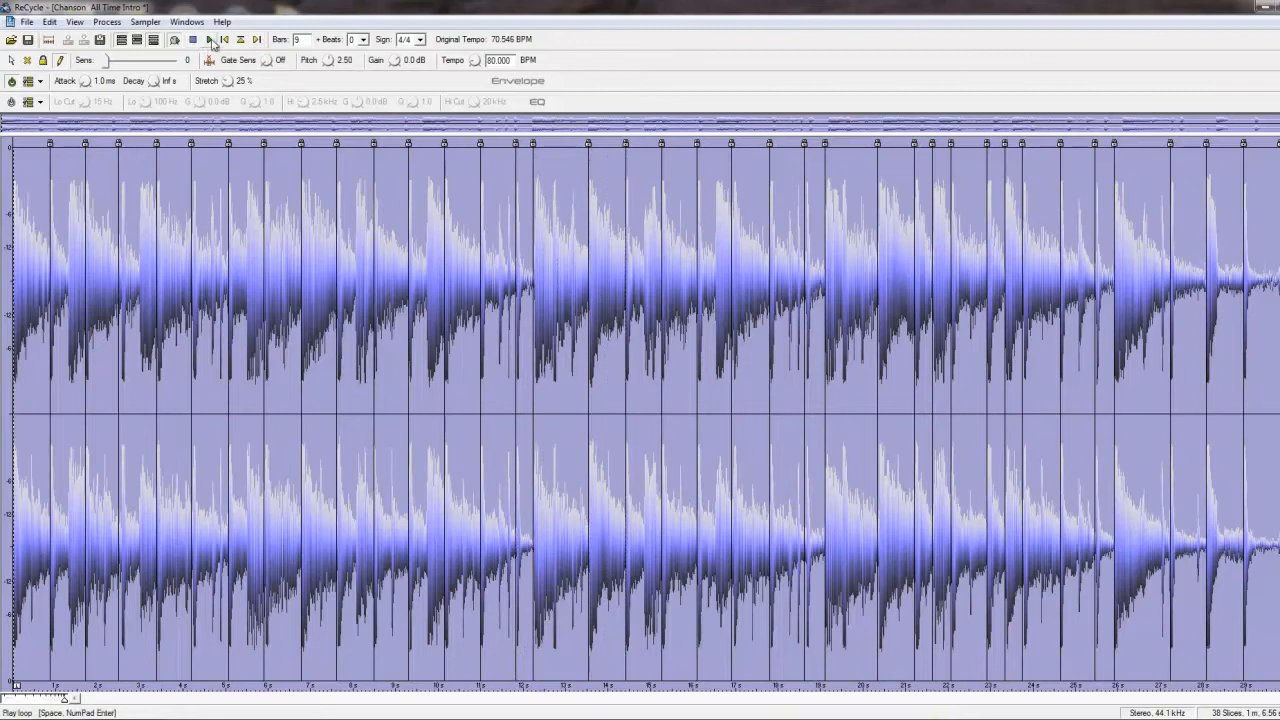
{"action": "left_click", "coordinate": [212, 41]}
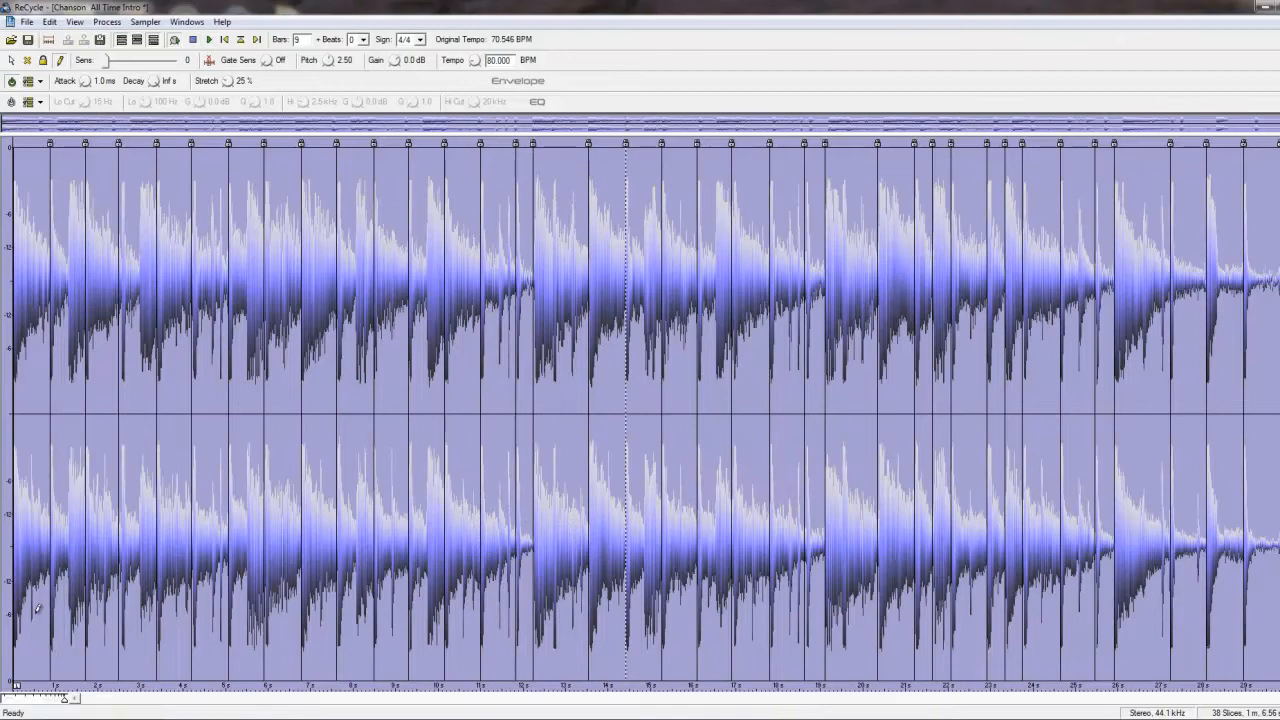
Add four slice markers near the start of the waveform, at about 0.4, 1.3, 2.05 and 3 seconds
{"action": "left_click_drag", "start_coordinate": [54, 696], "coordinate": [16, 688]}
{"action": "left_click", "coordinate": [152, 207]}
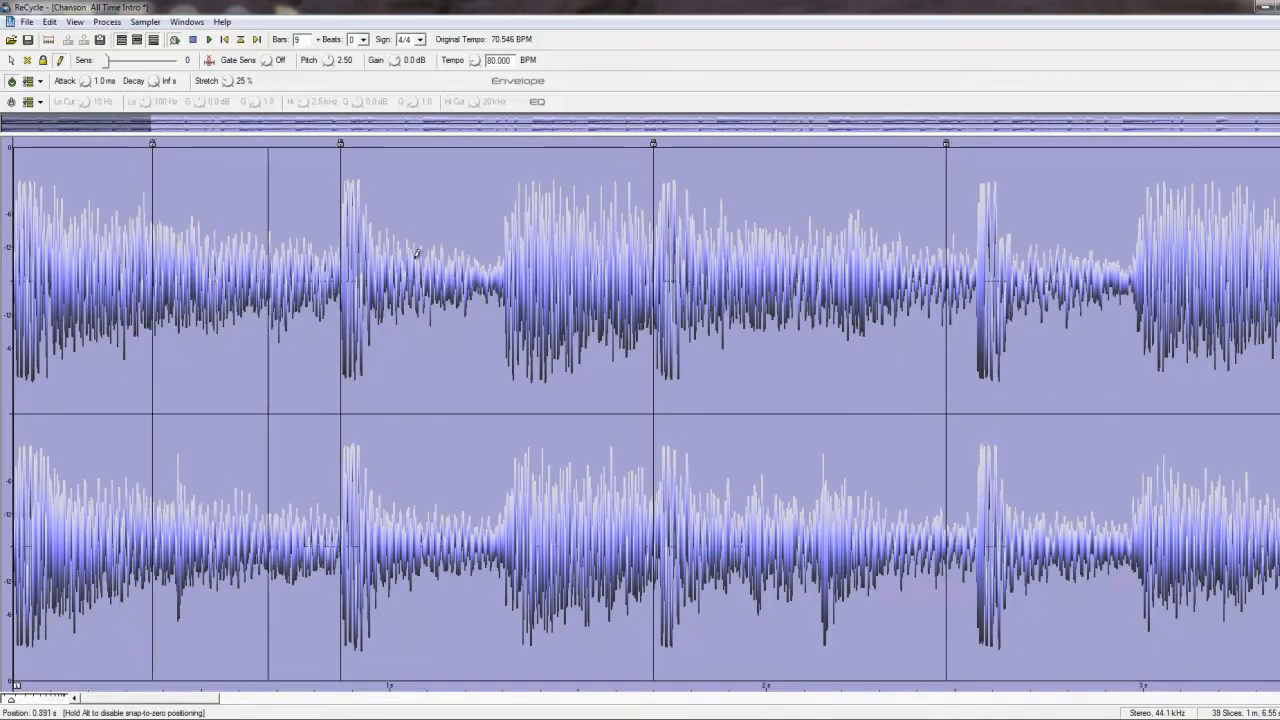
{"action": "left_click", "coordinate": [508, 203]}
{"action": "left_click", "coordinate": [786, 194]}
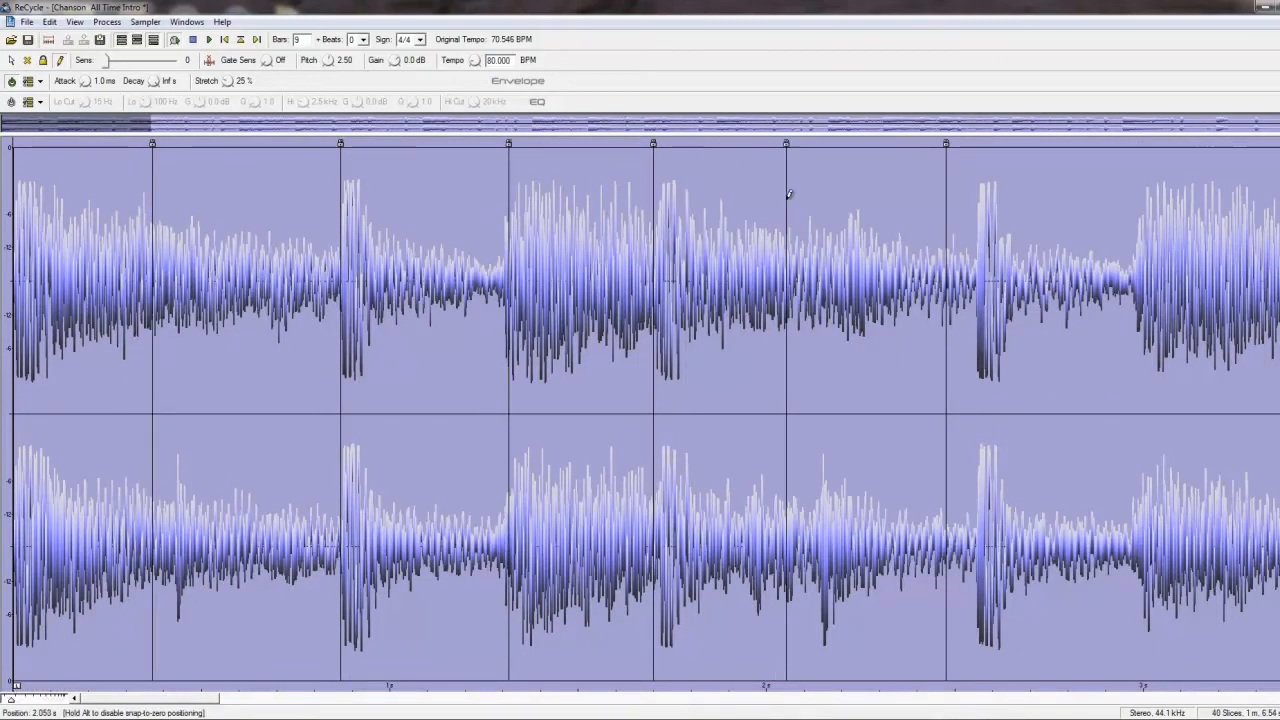
{"action": "left_click", "coordinate": [1146, 215]}
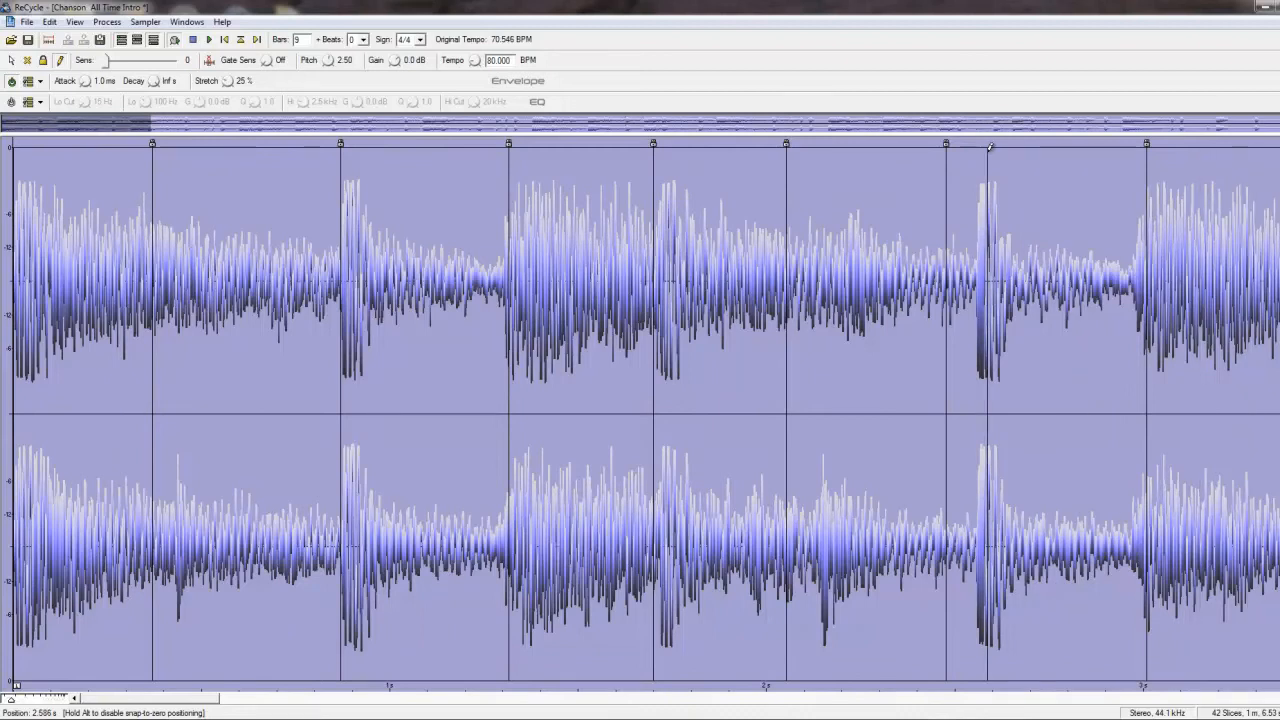
{"action": "key", "text": "ctrl+z"}
{"action": "key", "text": "ctrl+y"}
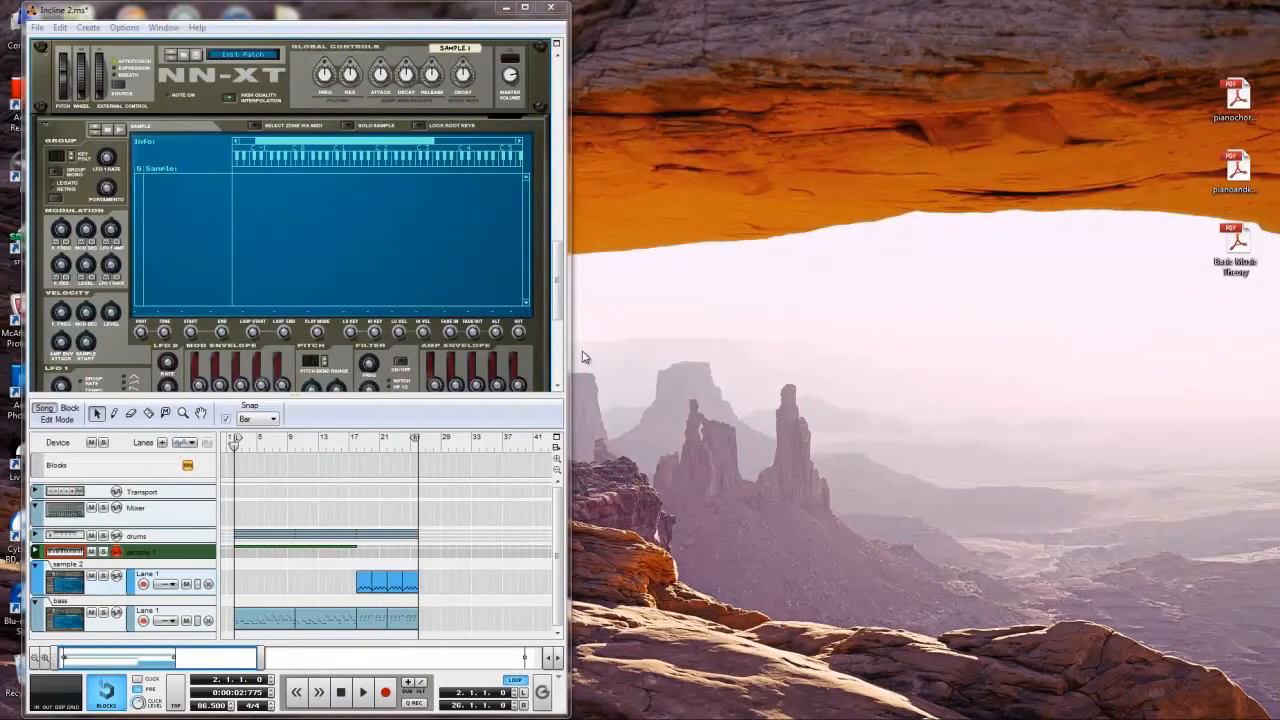
Switch to Reason and load the sample inc 1.wav into the SAMPLE 1 NN-XT sampler
{"action": "left_click", "coordinate": [95, 130]}
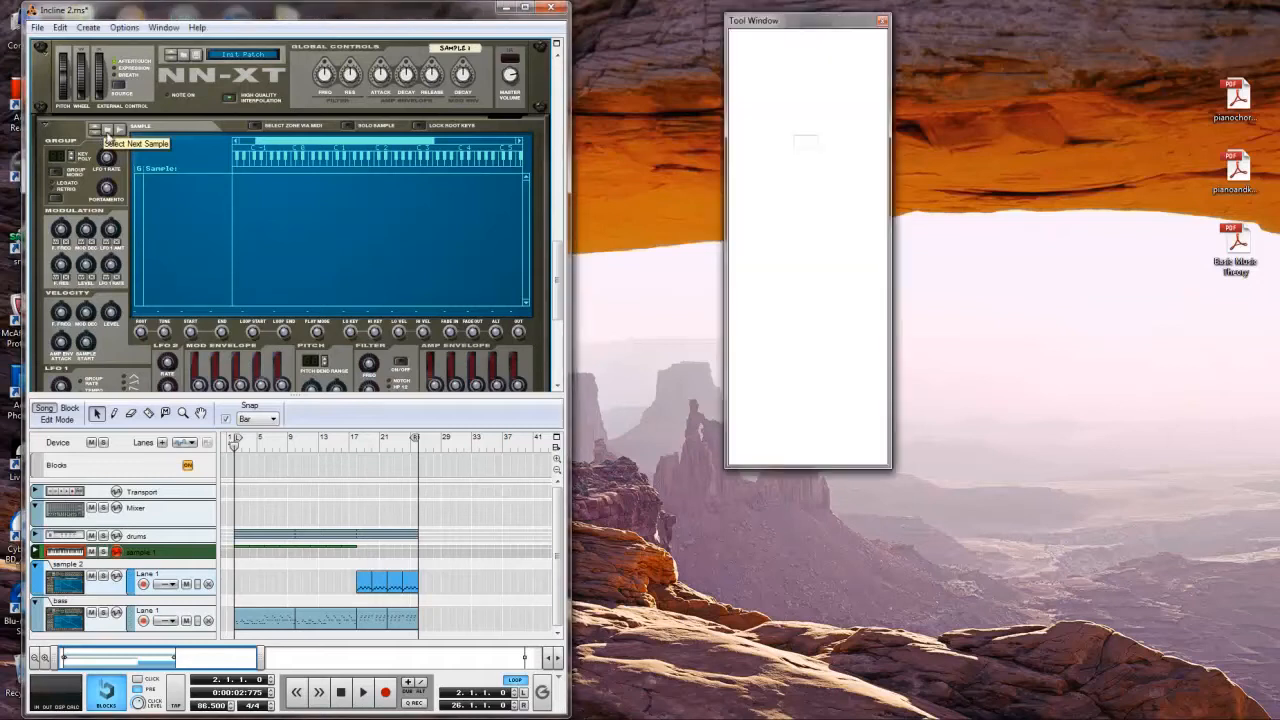
{"action": "double_click", "coordinate": [587, 124]}
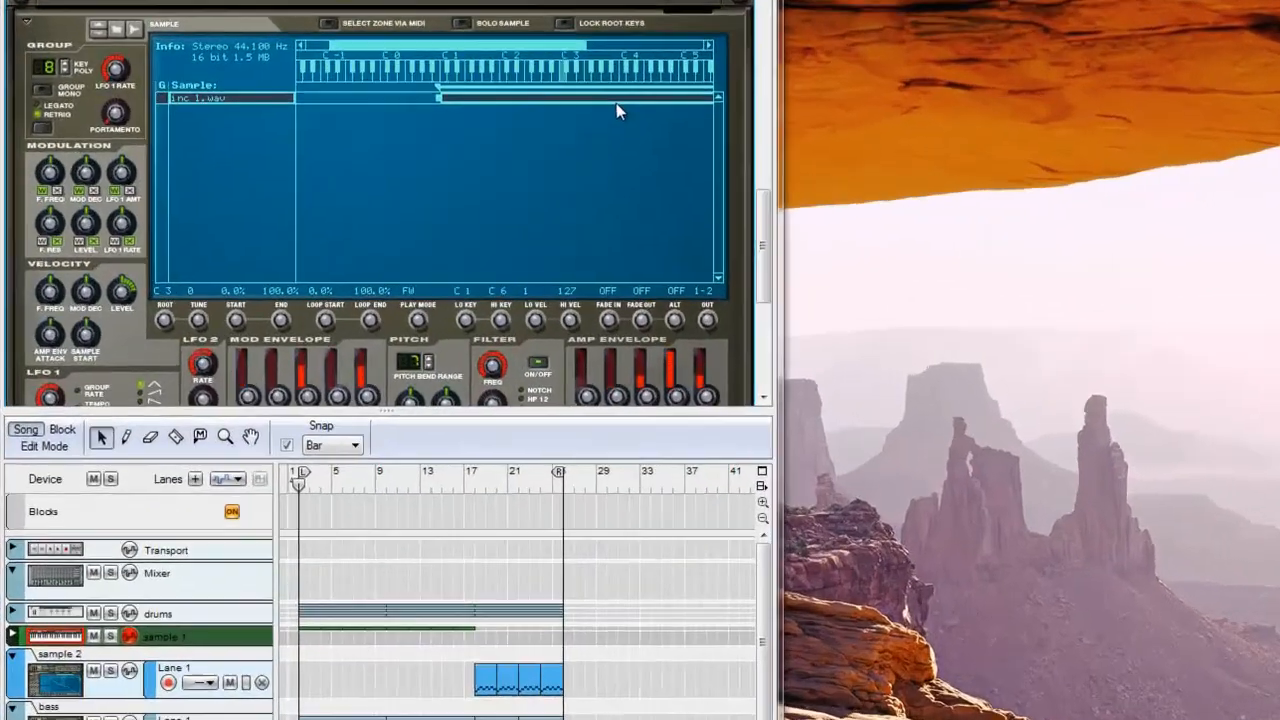
Shift the inc 1.wav zone down two octaves to root C1 and set its low and high keys to C1
{"action": "left_click", "coordinate": [440, 182]}
{"action": "left_click_drag", "start_coordinate": [633, 88], "coordinate": [535, 107]}
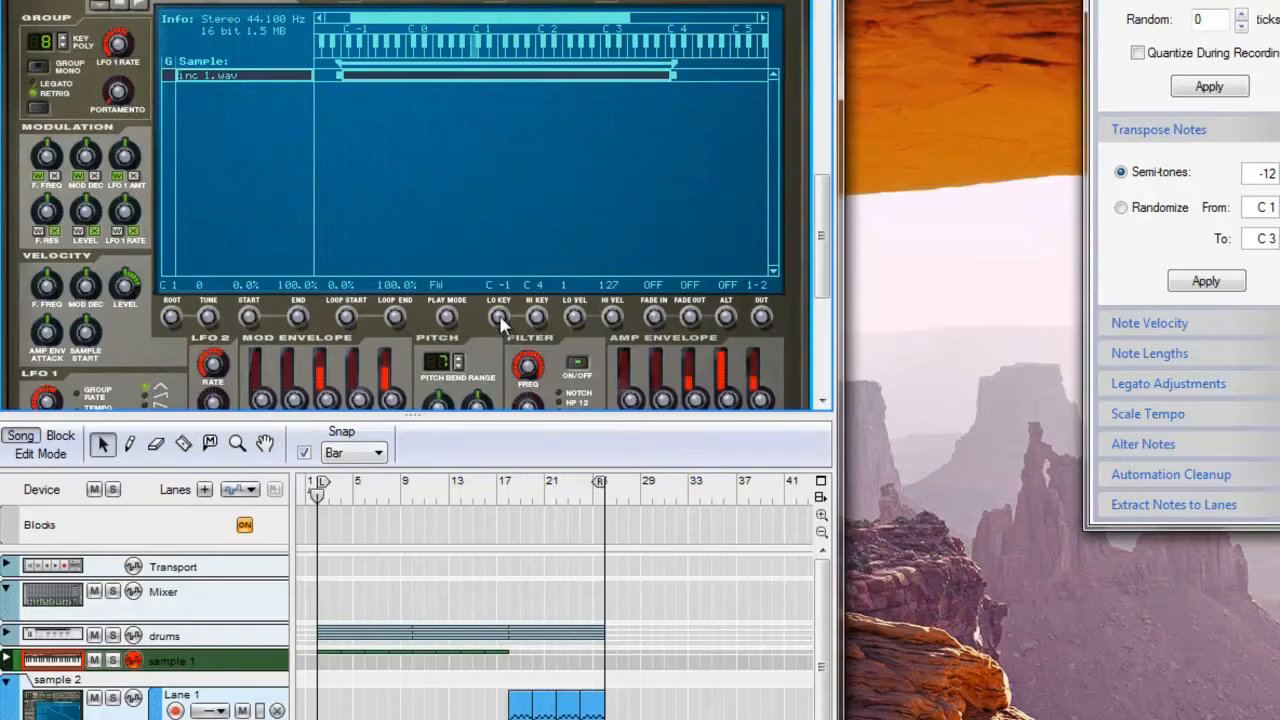
{"action": "left_click_drag", "start_coordinate": [505, 316], "coordinate": [527, 239]}
{"action": "left_click_drag", "start_coordinate": [536, 330], "coordinate": [563, 631]}
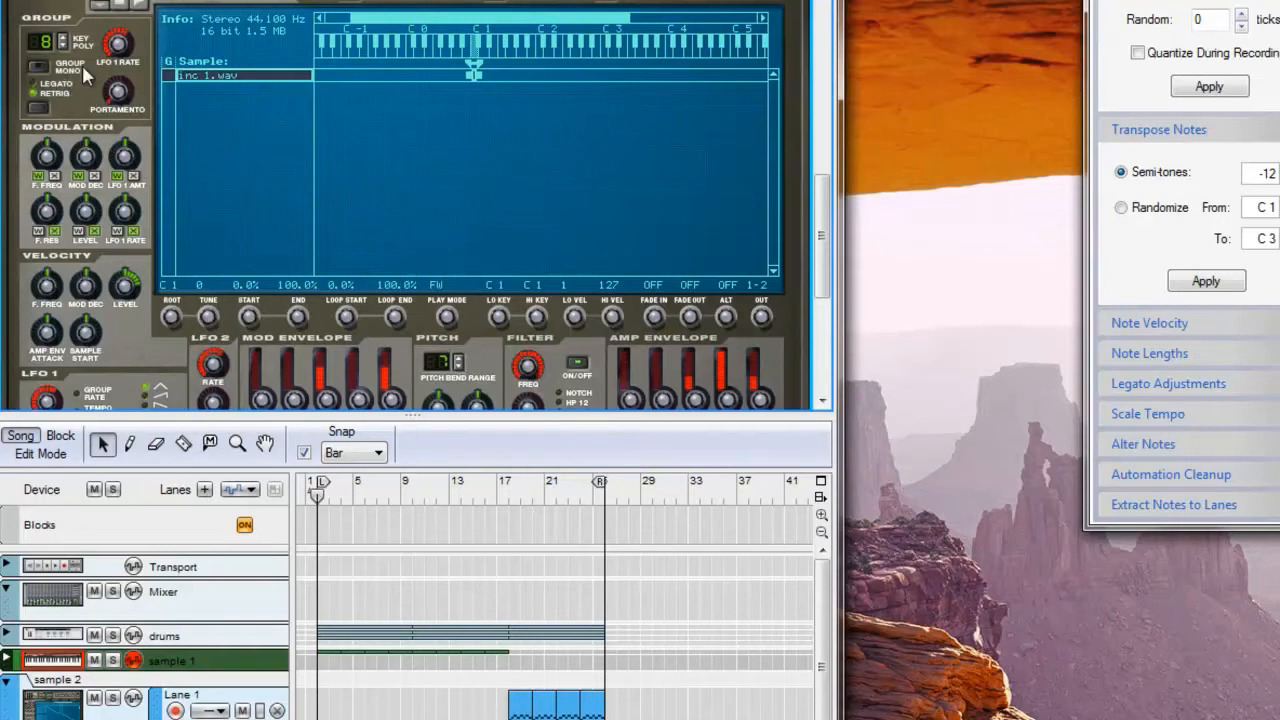
Trim the inc 1.wav zone to a sample start of 4.0% and a sample end of 17.6%
{"action": "left_click", "coordinate": [205, 96]}
{"action": "left_click", "coordinate": [223, 77]}
{"action": "left_click", "coordinate": [232, 140]}
{"action": "left_click", "coordinate": [226, 80]}
{"action": "left_click_drag", "start_coordinate": [244, 328], "coordinate": [251, 326]}
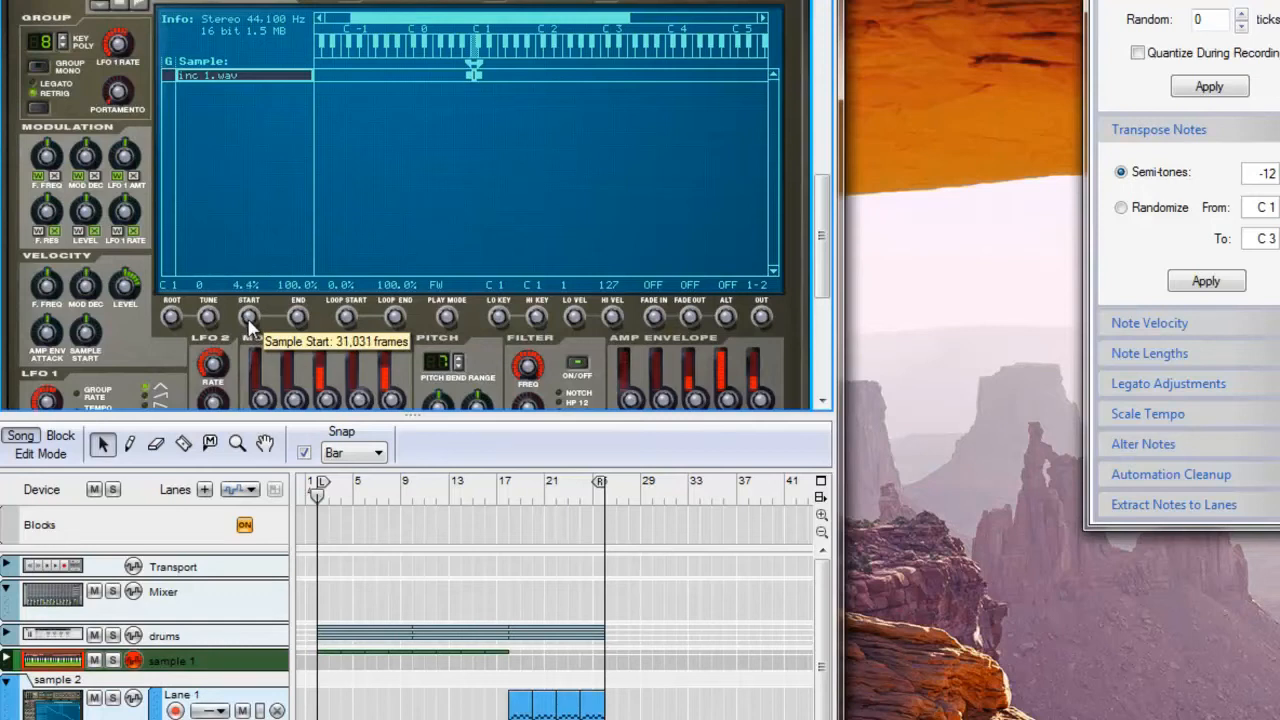
{"action": "left_click_drag", "start_coordinate": [248, 326], "coordinate": [248, 329]}
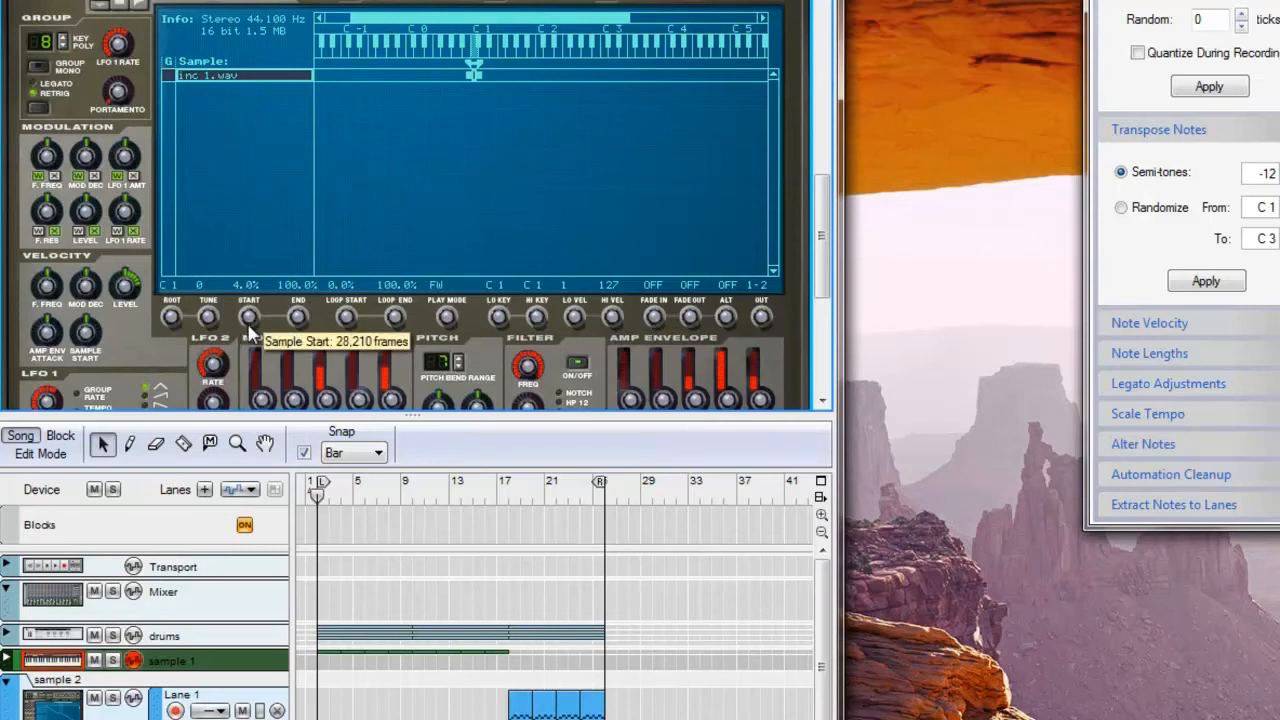
{"action": "left_click_drag", "start_coordinate": [297, 318], "coordinate": [305, 385]}
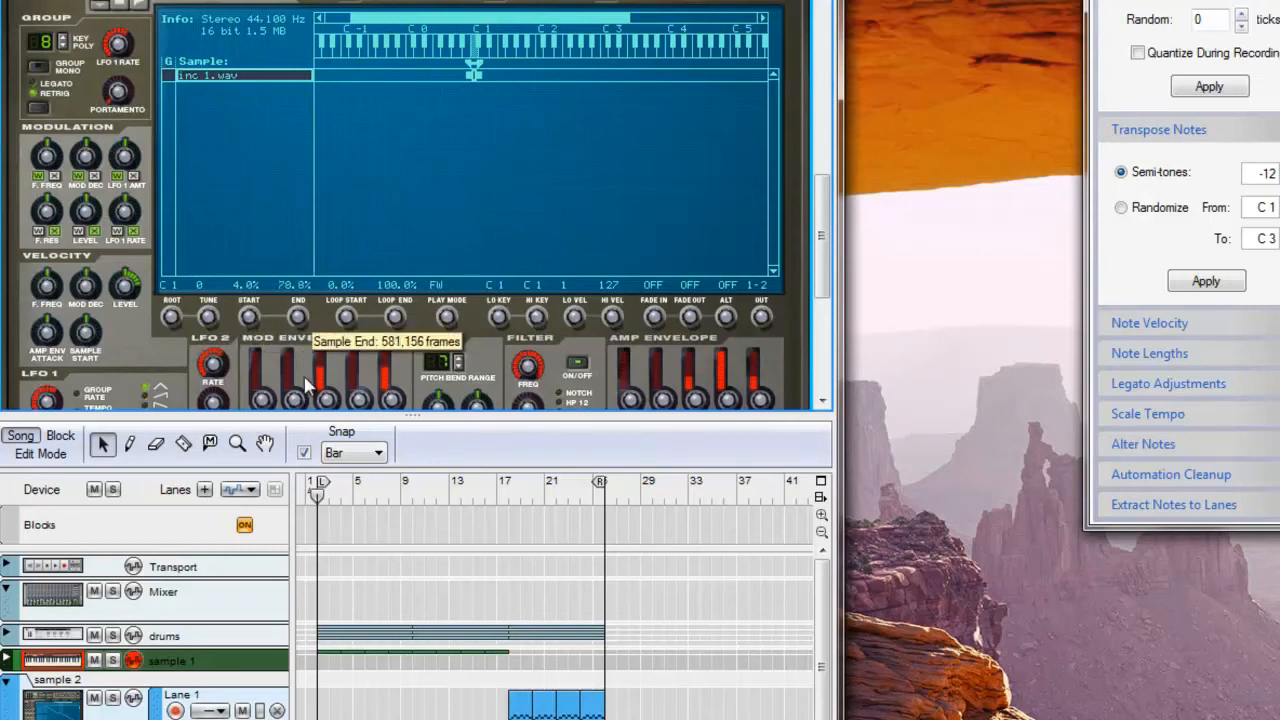
{"action": "mouse_move", "coordinate": [302, 322]}
{"action": "left_mouse_down"}
{"action": "mouse_move", "coordinate": [306, 376]}
{"action": "mouse_move", "coordinate": [300, 326]}
{"action": "mouse_move", "coordinate": [302, 338]}
{"action": "left_mouse_up"}
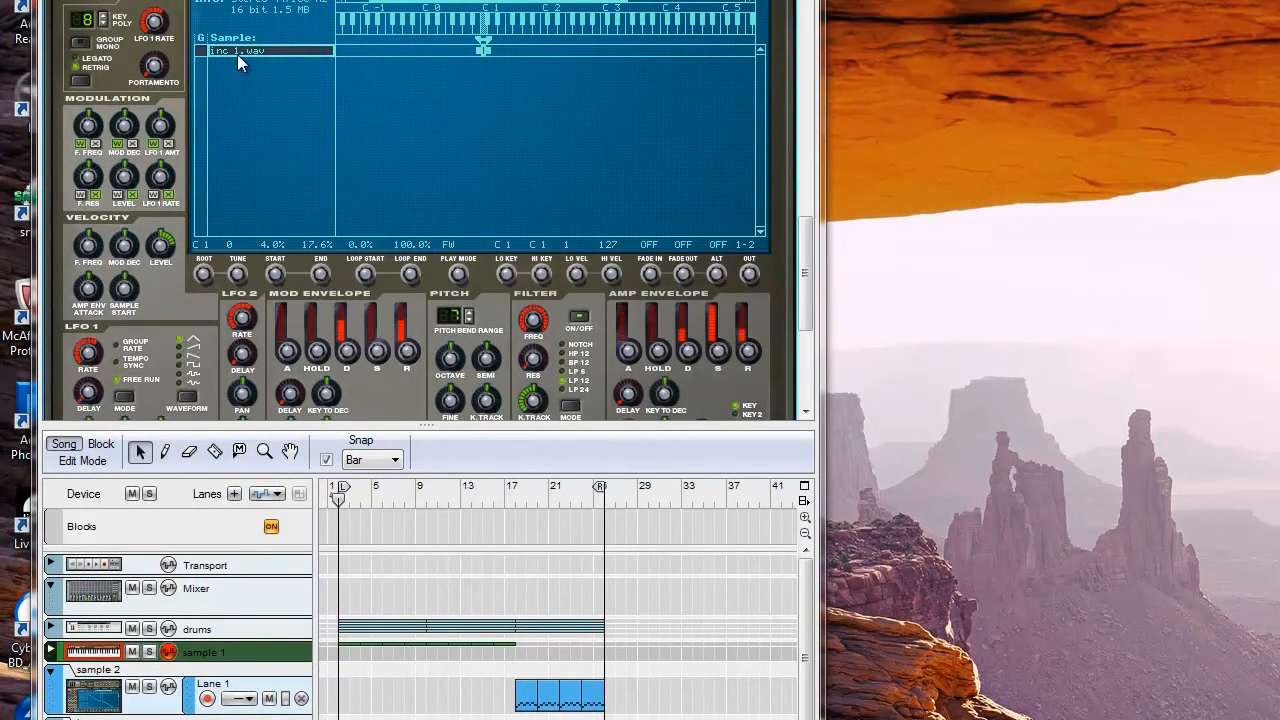
Copy the inc 1.wav zone and paste three duplicates of it into the NN-XT
{"action": "left_click", "coordinate": [237, 54]}
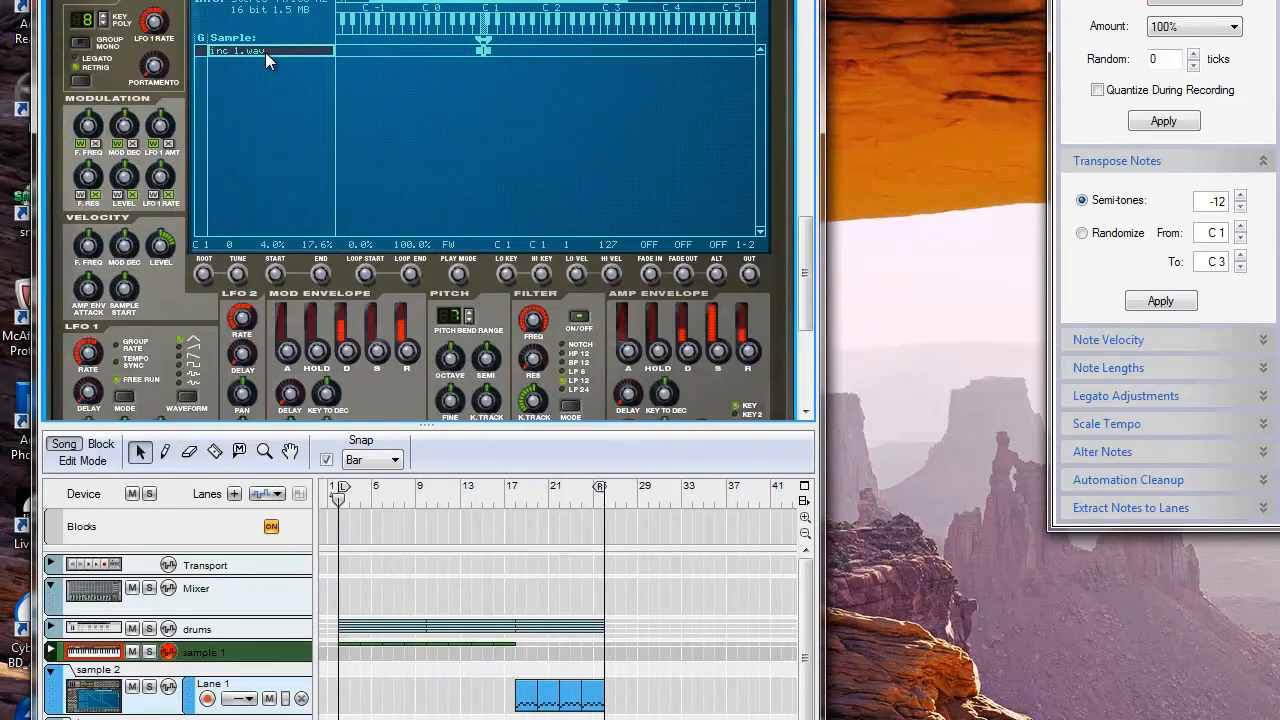
{"action": "left_click", "coordinate": [312, 92]}
{"action": "key", "text": "ctrl+v"}
{"action": "key", "text": "ctrl+v"}
{"action": "key", "text": "ctrl+v"}
{"action": "left_click", "coordinate": [240, 61]}
{"action": "left_click", "coordinate": [238, 50]}
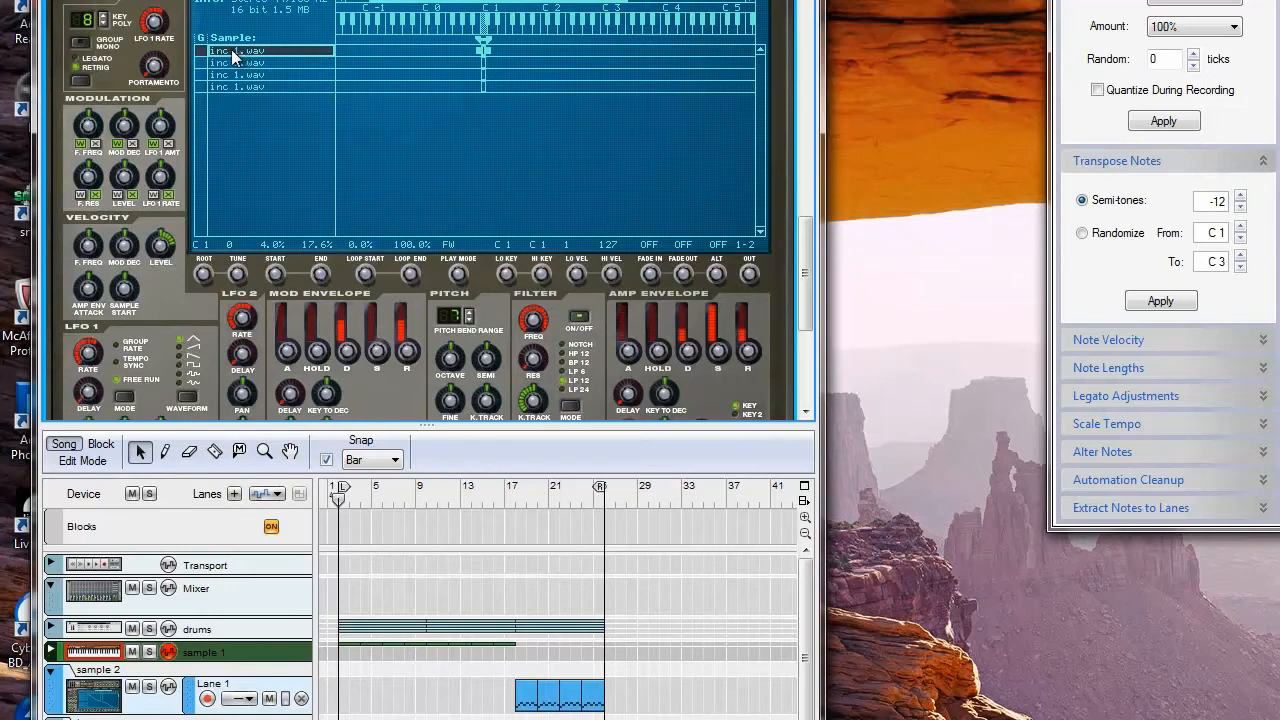
Set the root, high and low keys of the second inc 1.wav zone to C#1
{"action": "left_click", "coordinate": [234, 62]}
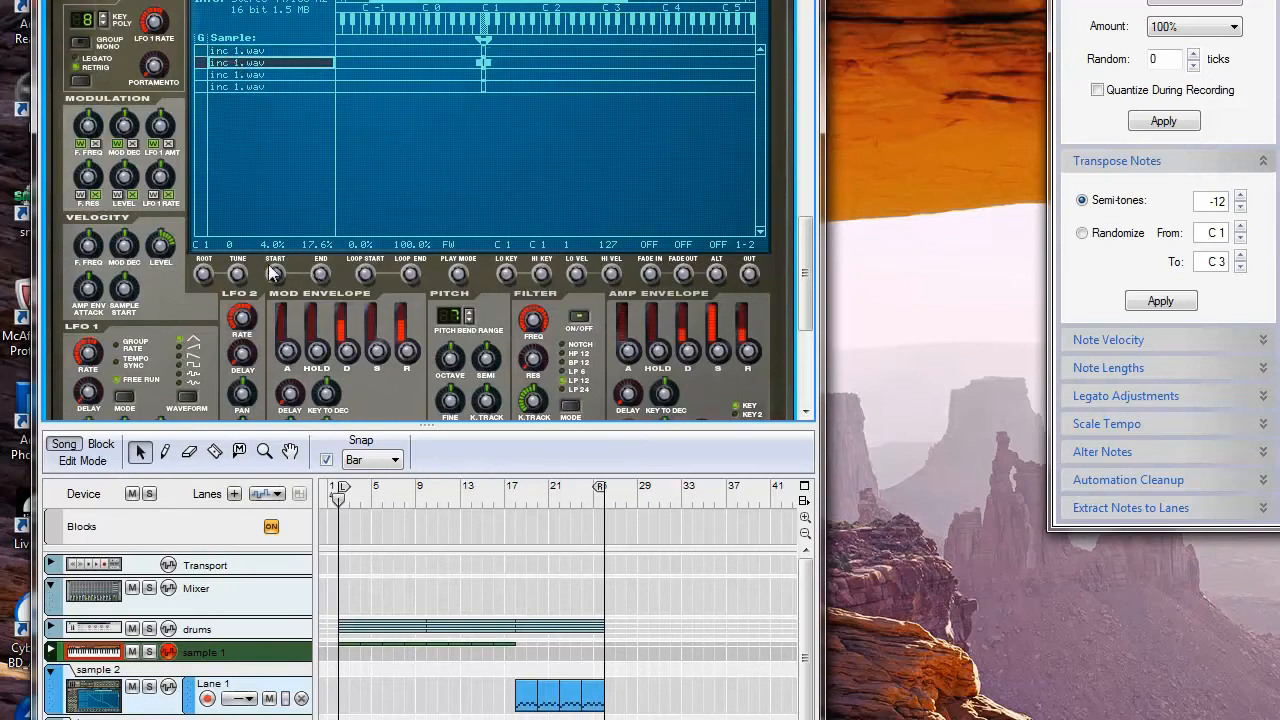
{"action": "left_click_drag", "start_coordinate": [212, 283], "coordinate": [207, 280]}
{"action": "left_click_drag", "start_coordinate": [543, 281], "coordinate": [506, 278]}
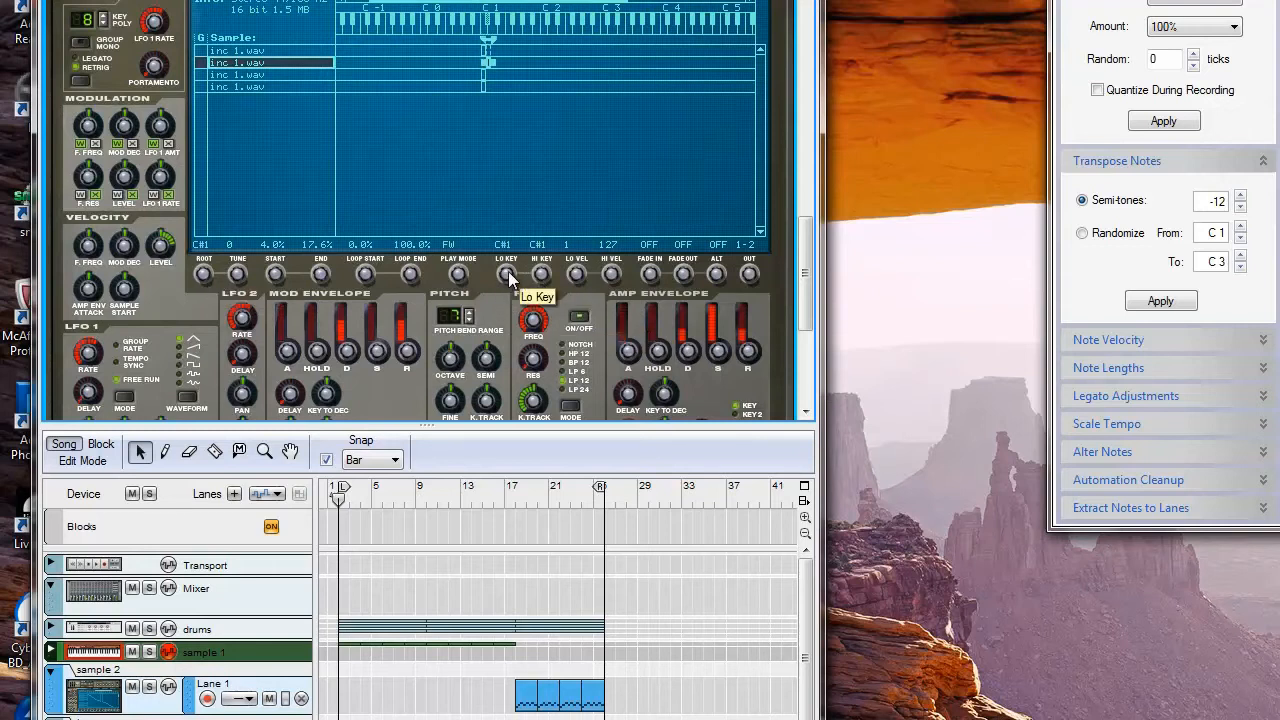
Set the root, high and low keys of the third inc 1.wav zone to D1
{"action": "left_click", "coordinate": [235, 76]}
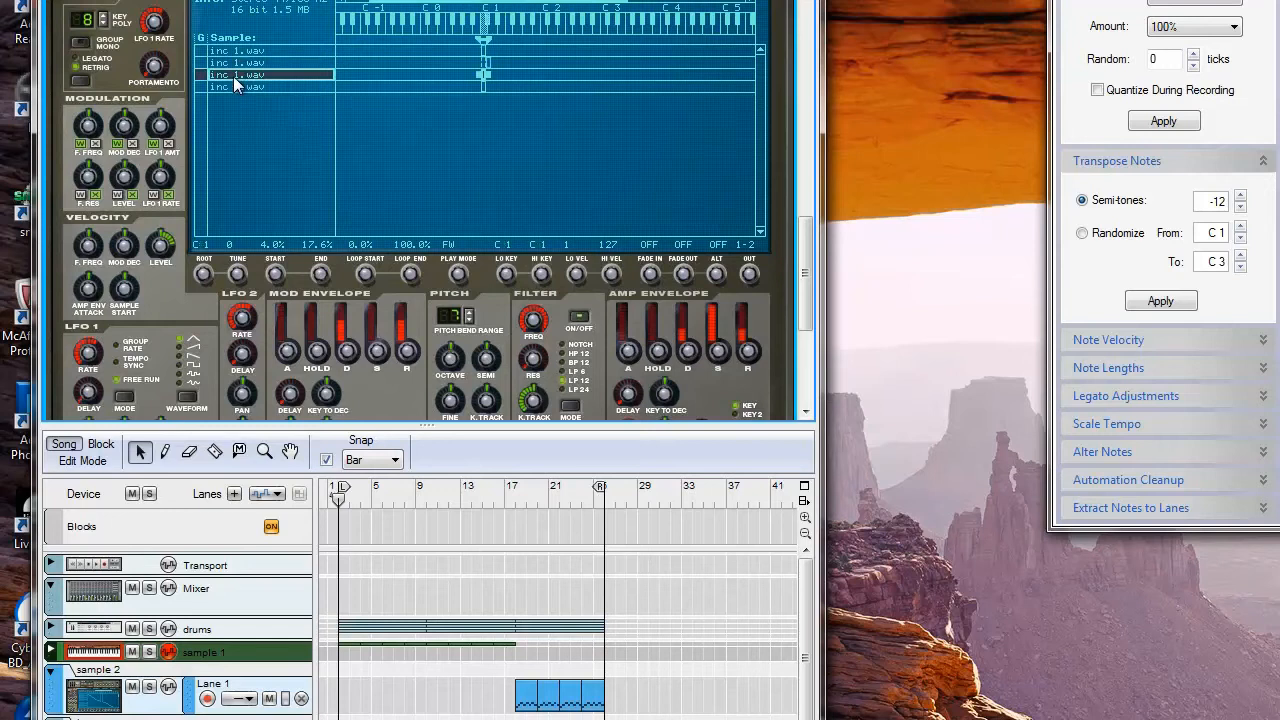
{"action": "left_click_drag", "start_coordinate": [207, 279], "coordinate": [207, 273]}
{"action": "left_click_drag", "start_coordinate": [546, 279], "coordinate": [507, 274]}
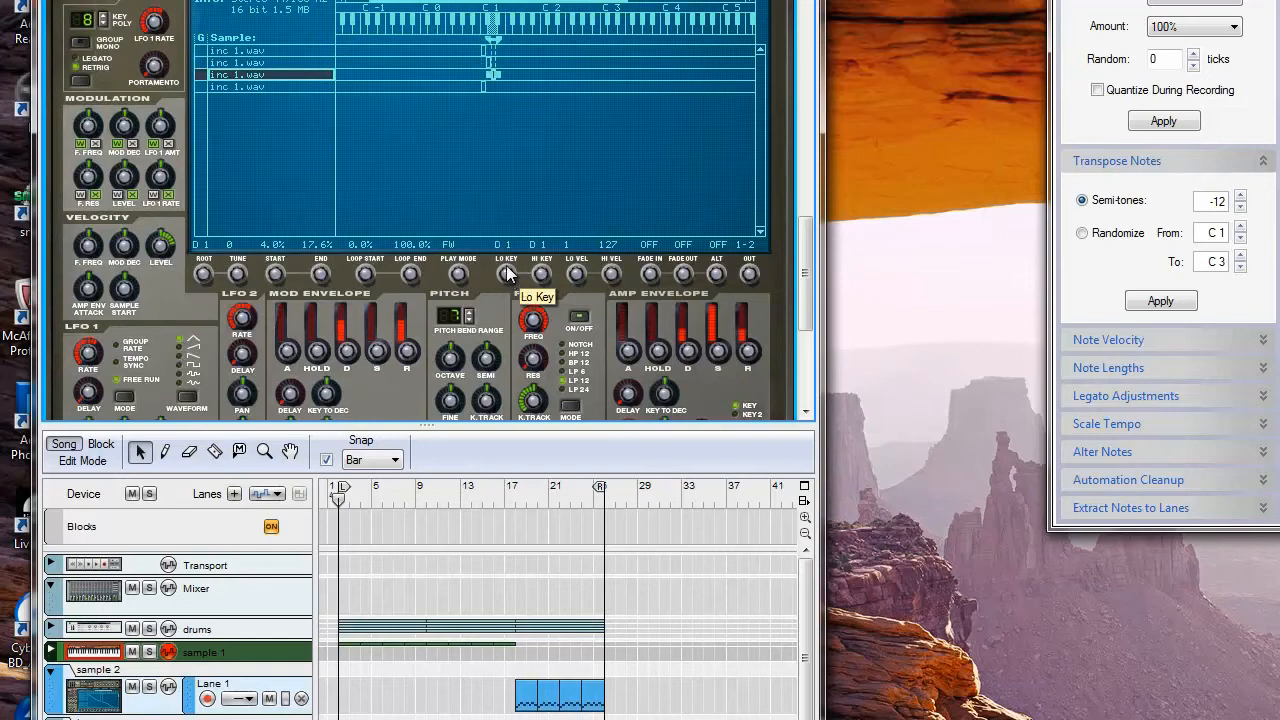
Set the root, high and low keys of the fourth inc 1.wav zone to D#1, and check the other zones
{"action": "left_click", "coordinate": [234, 86]}
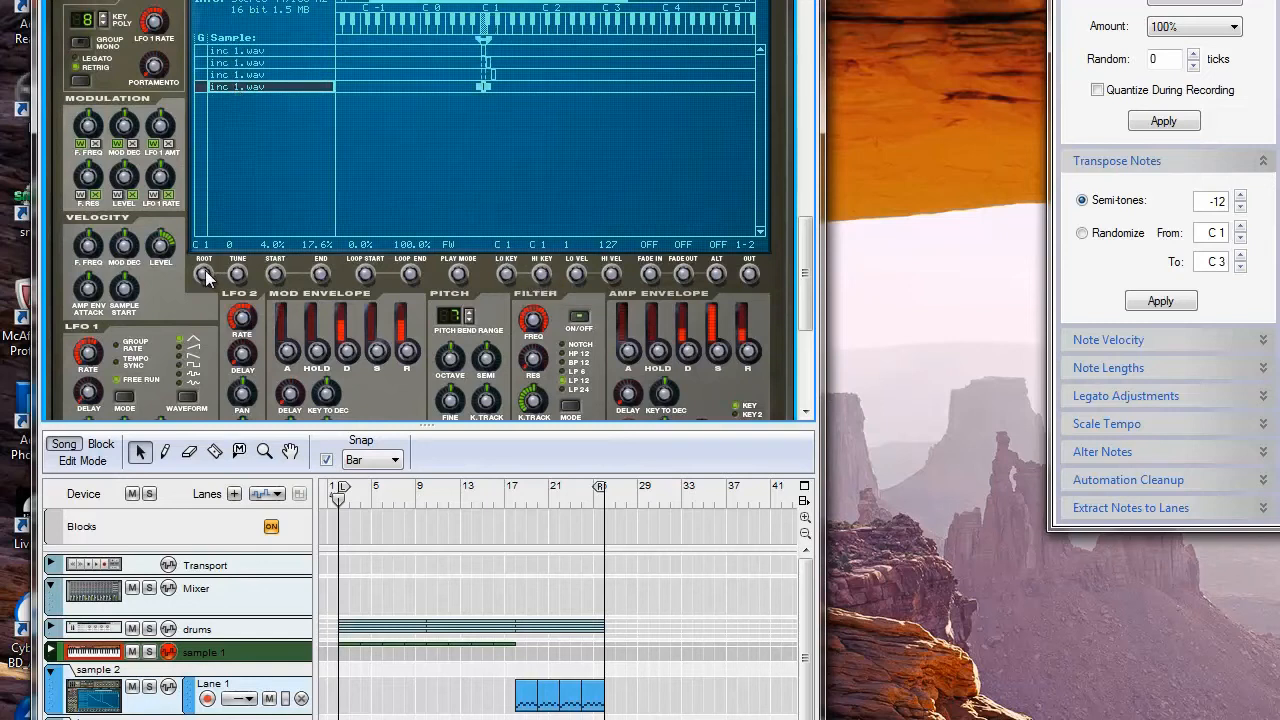
{"action": "left_click_drag", "start_coordinate": [206, 273], "coordinate": [204, 269]}
{"action": "left_click_drag", "start_coordinate": [539, 284], "coordinate": [508, 276]}
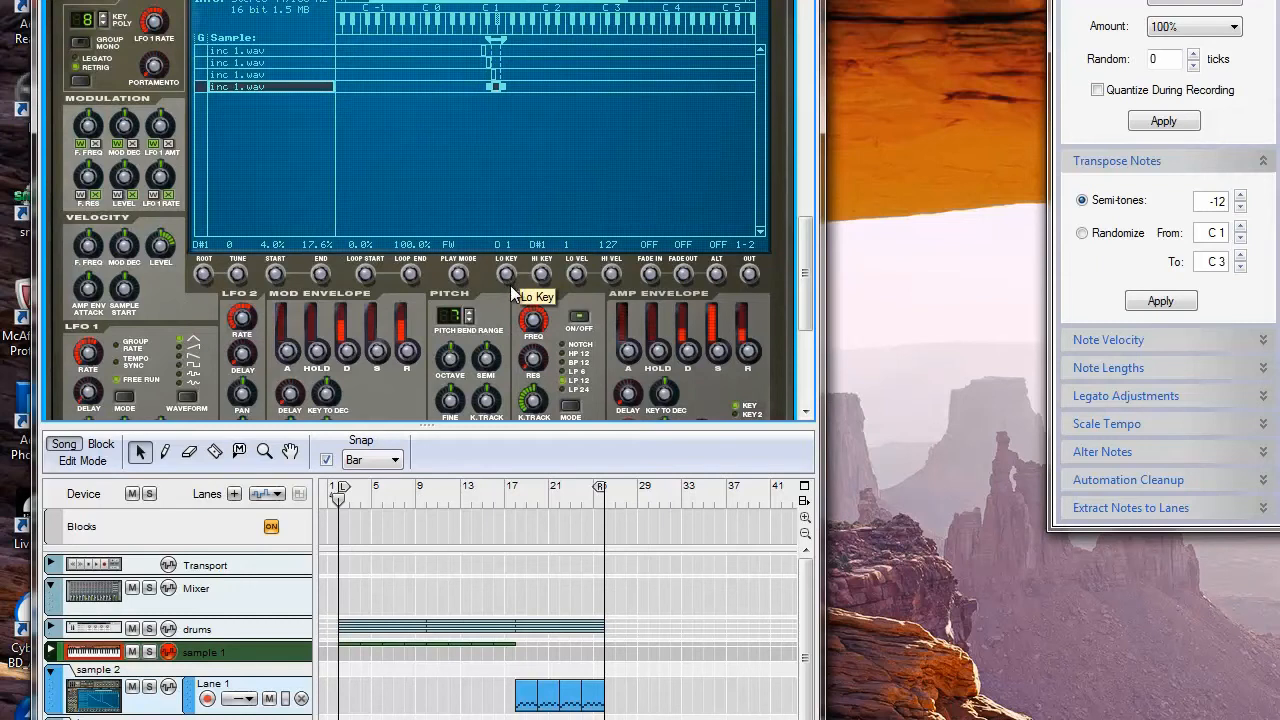
{"action": "left_click", "coordinate": [237, 76]}
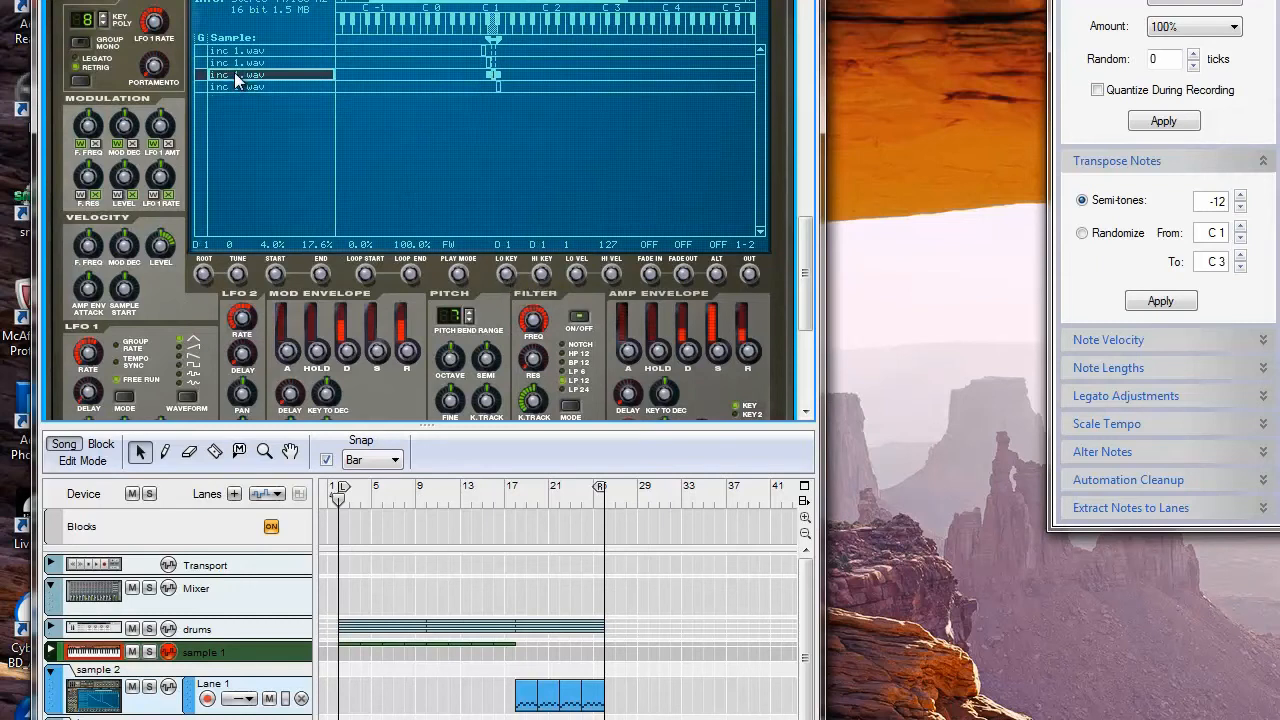
{"action": "left_click", "coordinate": [237, 62]}
{"action": "left_click", "coordinate": [239, 51]}
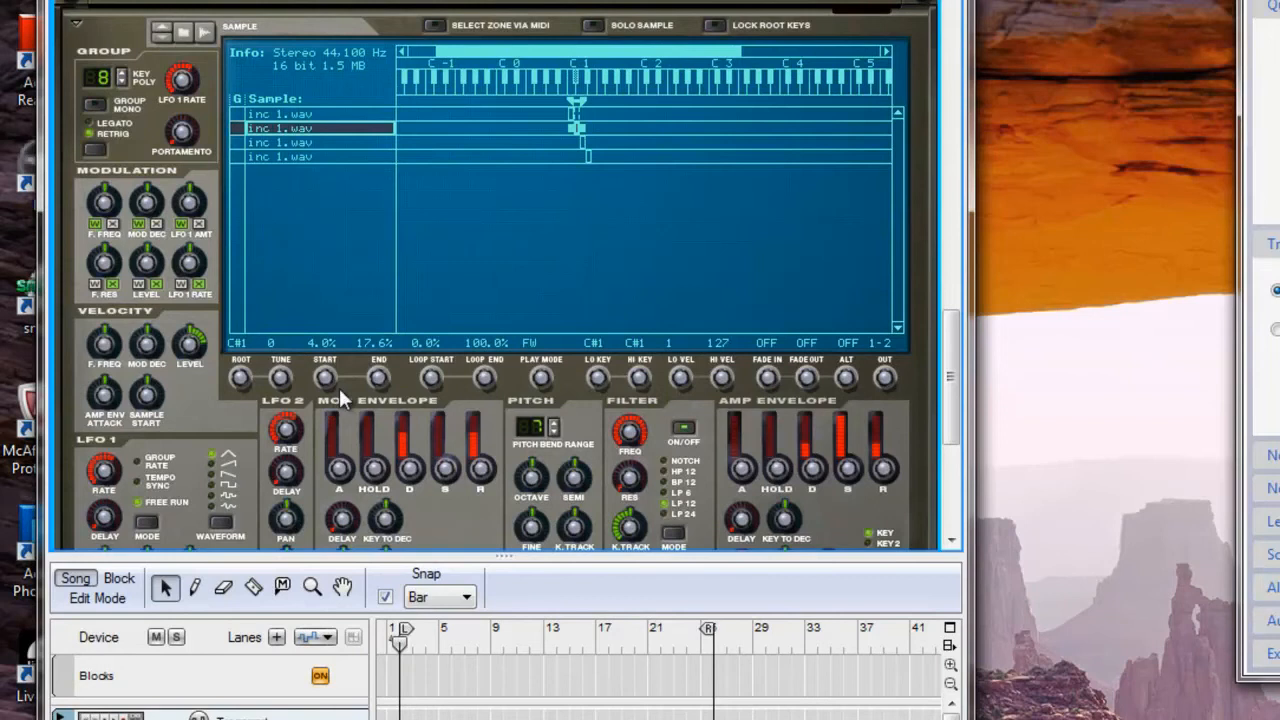
Set the second zone's sample start to 16.8% and its sample end to 28.4%, using the first zone's end point as reference
{"action": "left_click_drag", "start_coordinate": [391, 391], "coordinate": [329, 251]}
{"action": "left_click", "coordinate": [298, 116]}
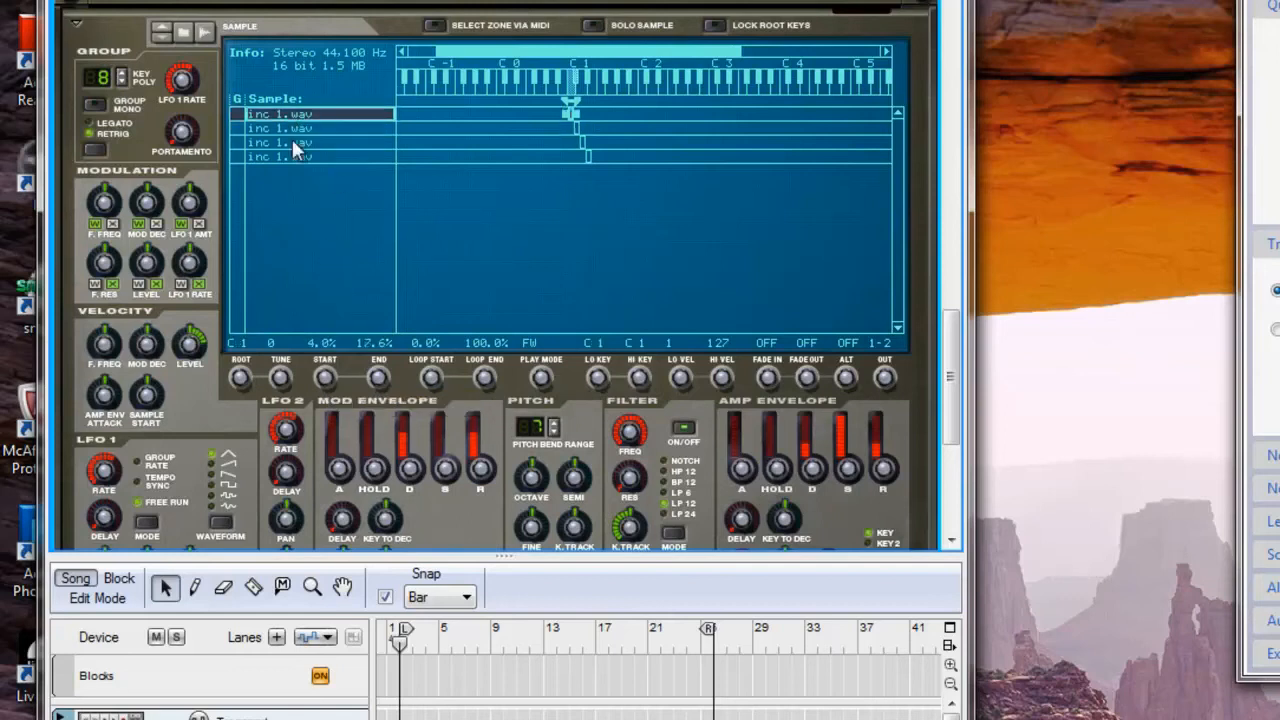
{"action": "left_click", "coordinate": [288, 130]}
{"action": "left_click_drag", "start_coordinate": [343, 382], "coordinate": [331, 391]}
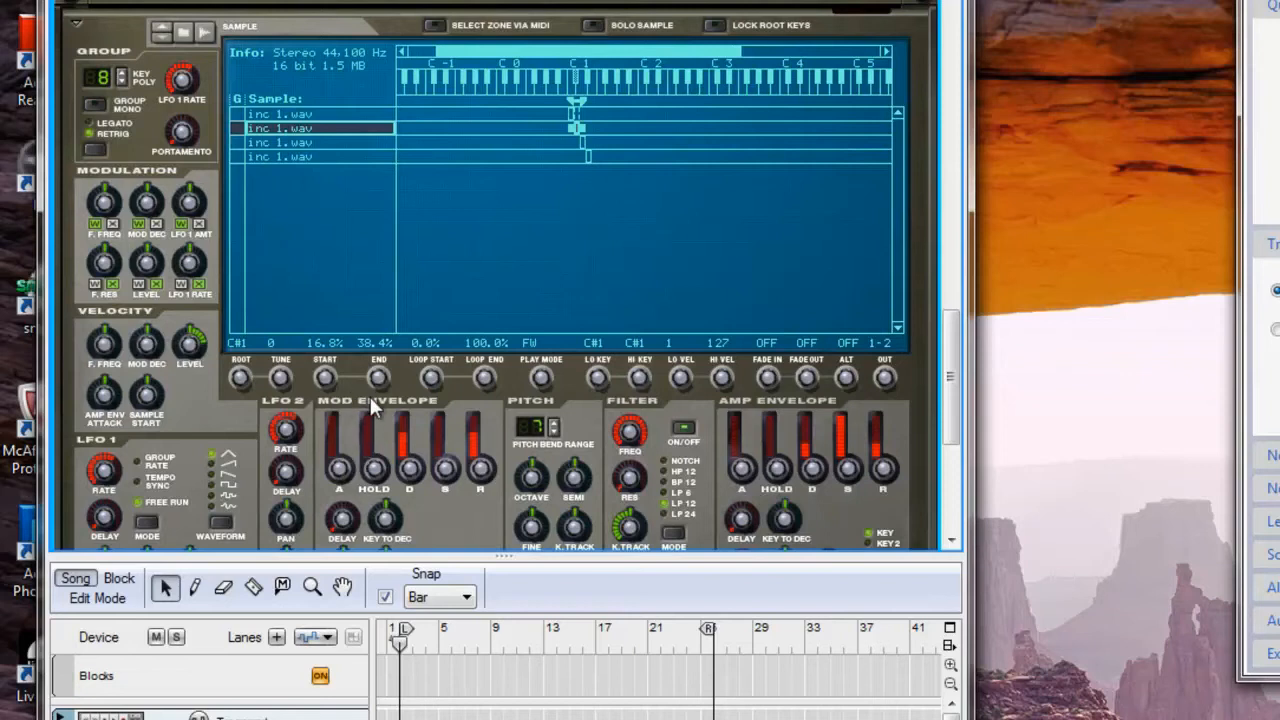
{"action": "mouse_move", "coordinate": [377, 377]}
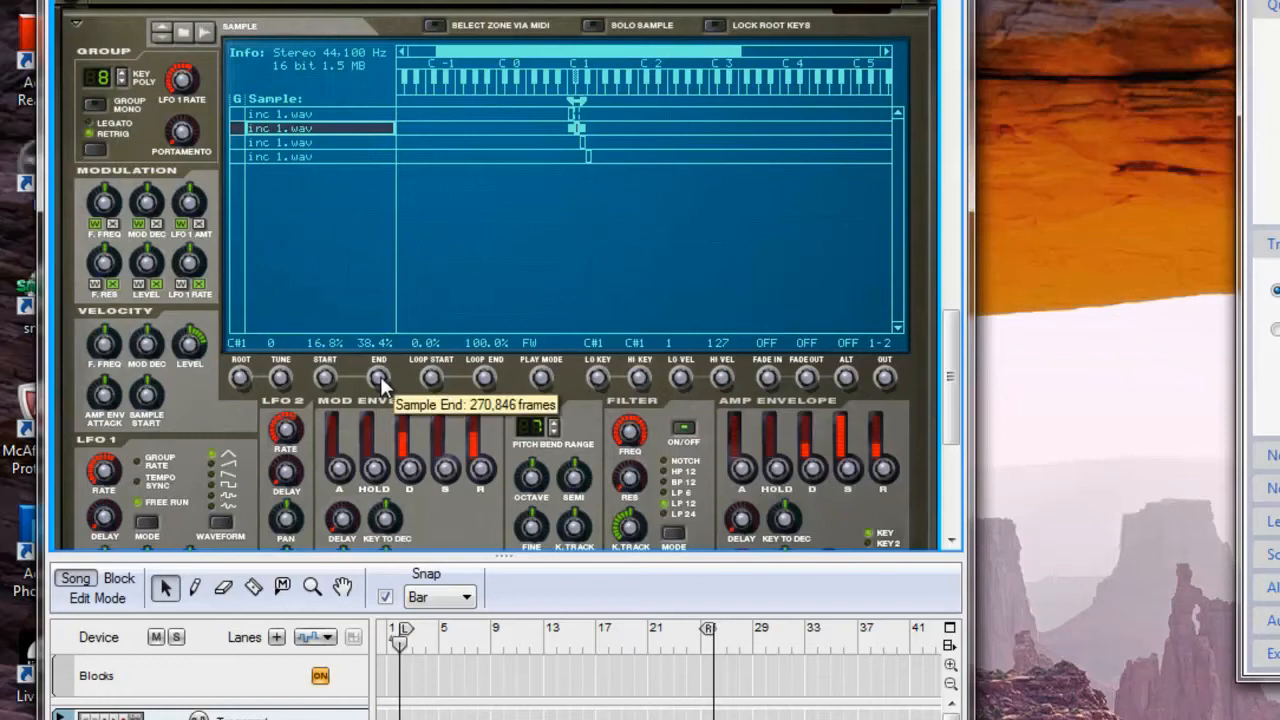
{"action": "mouse_move", "coordinate": [380, 386]}
{"action": "left_mouse_down"}
{"action": "mouse_move", "coordinate": [383, 408]}
{"action": "mouse_move", "coordinate": [384, 378]}
{"action": "mouse_move", "coordinate": [389, 392]}
{"action": "left_mouse_up"}
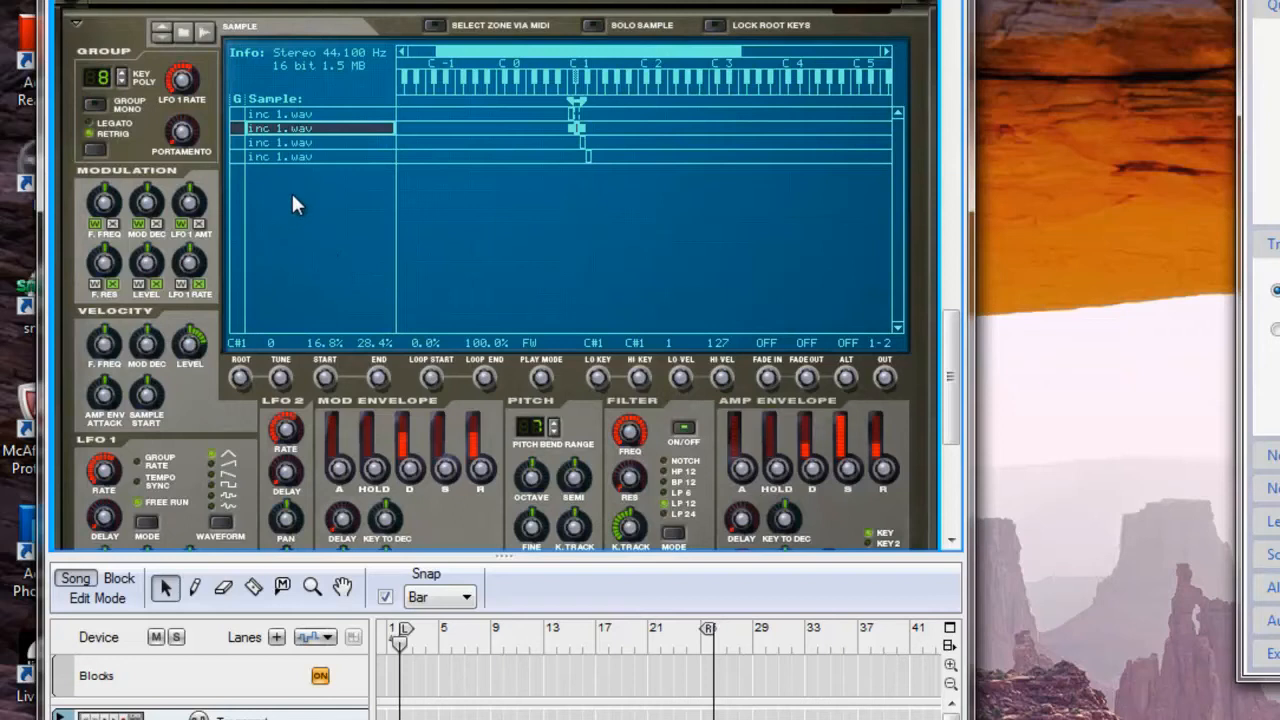
Set the third zone's sample end to 38.0% and its start to 28.8%, using the second zone's end point as reference
{"action": "left_click", "coordinate": [300, 143]}
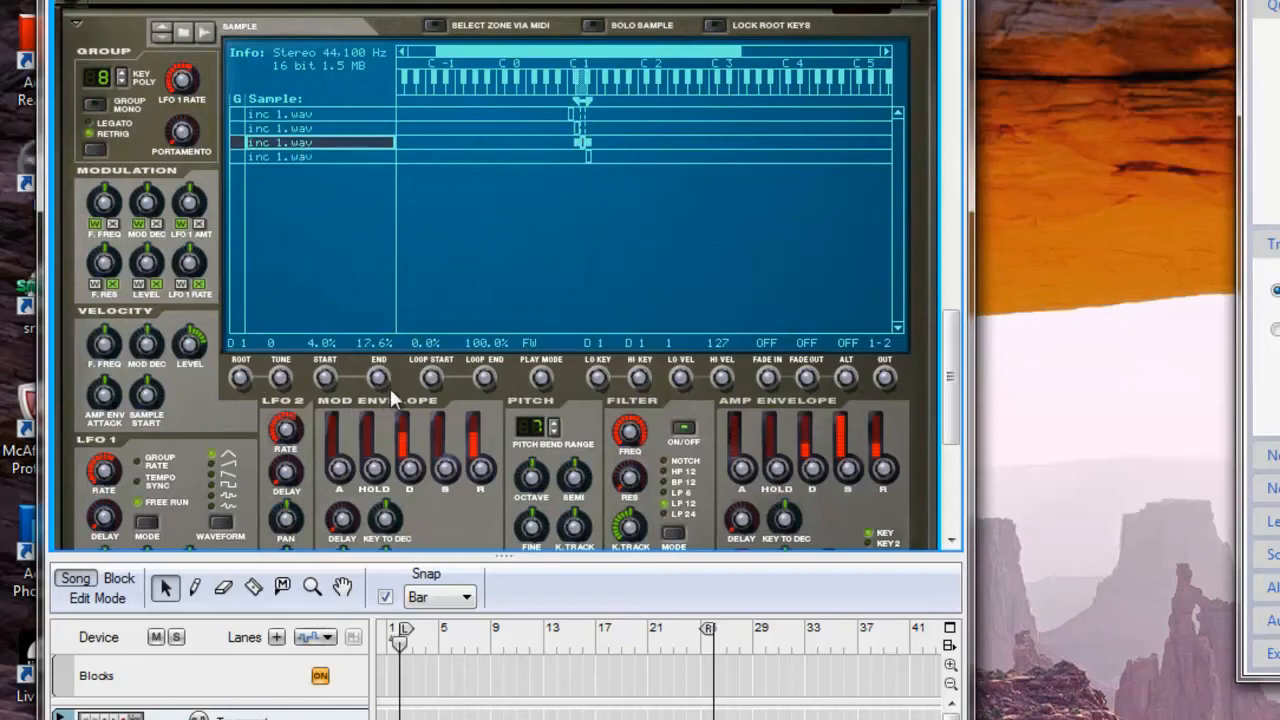
{"action": "left_click_drag", "start_coordinate": [383, 380], "coordinate": [329, 248]}
{"action": "left_click", "coordinate": [280, 128]}
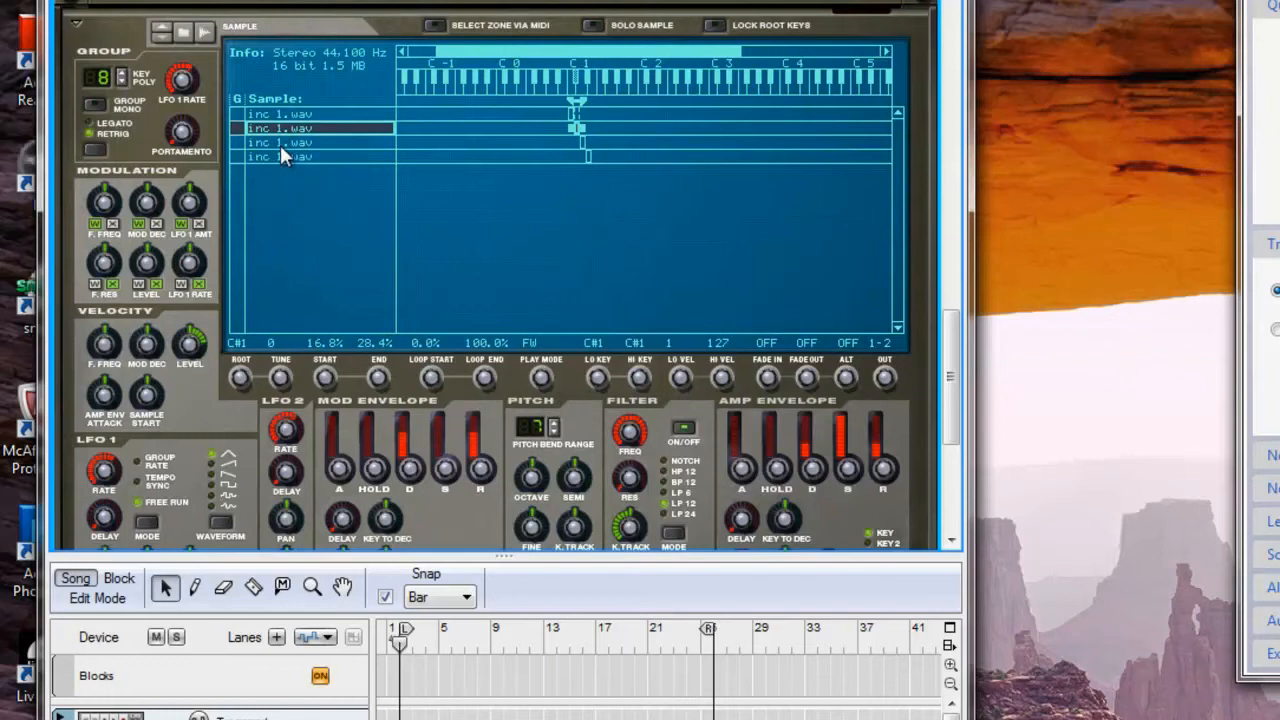
{"action": "left_click", "coordinate": [281, 143]}
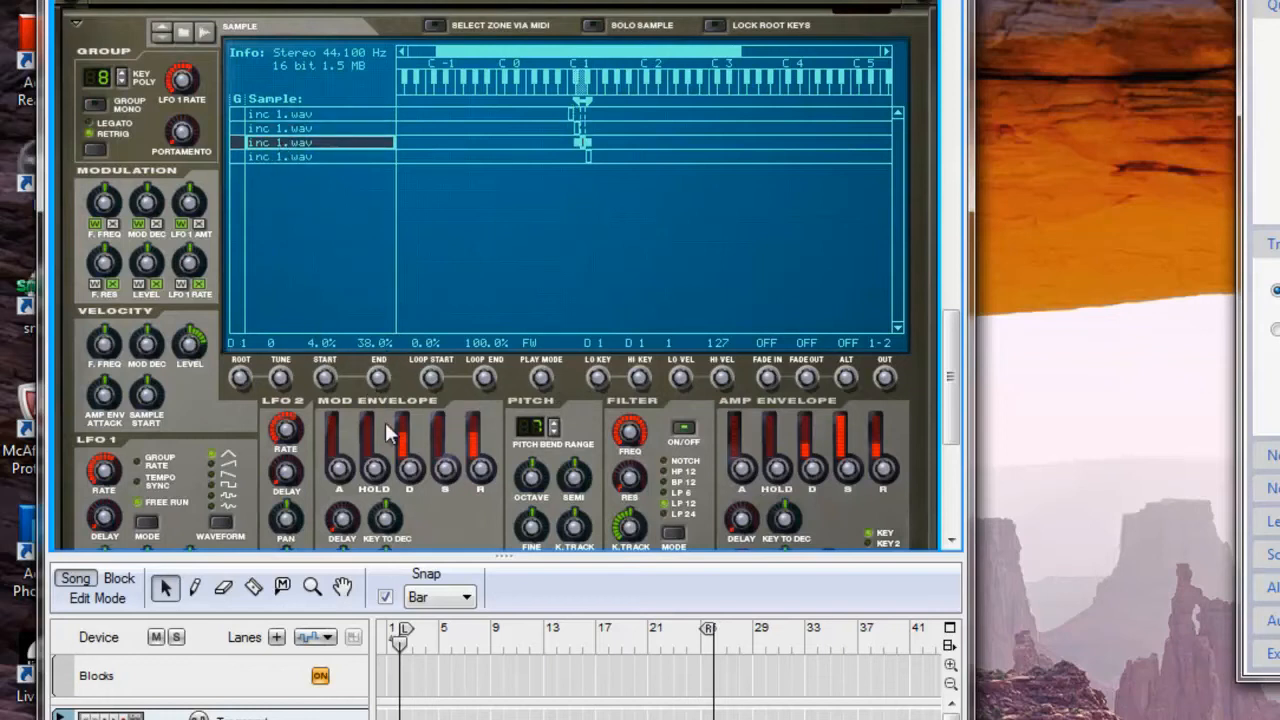
{"action": "left_click_drag", "start_coordinate": [334, 374], "coordinate": [334, 366]}
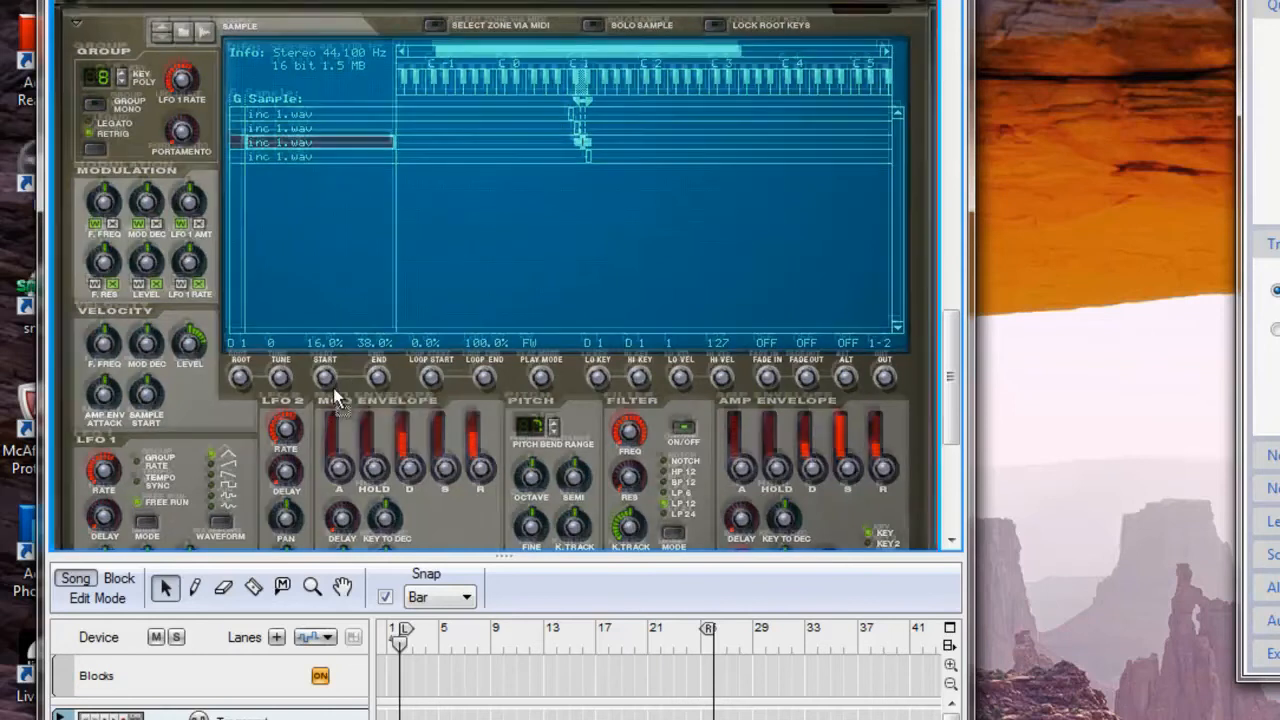
{"action": "left_click_drag", "start_coordinate": [335, 393], "coordinate": [334, 383]}
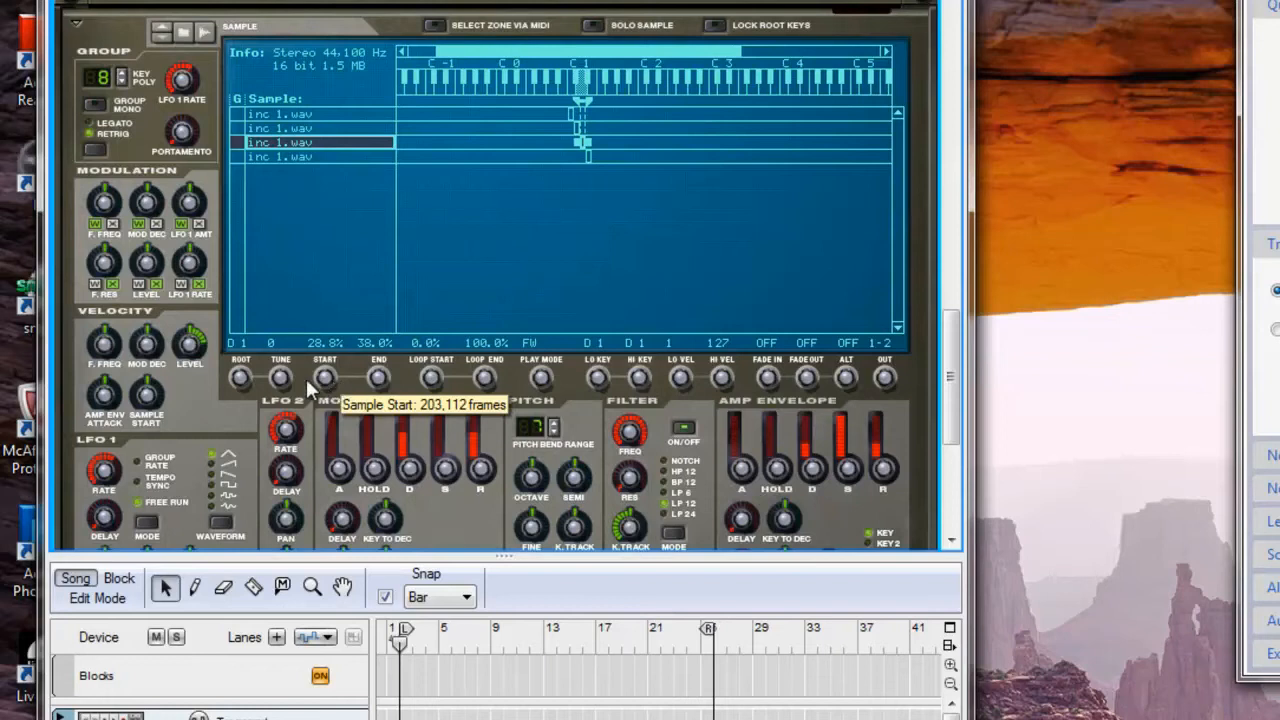
Set the third inc 1.wav zone's sample start to 29.2% and its sample end to 41.6%
{"action": "left_click_drag", "start_coordinate": [335, 390], "coordinate": [331, 385]}
{"action": "left_click_drag", "start_coordinate": [333, 388], "coordinate": [333, 389]}
{"action": "left_click_drag", "start_coordinate": [381, 387], "coordinate": [384, 390]}
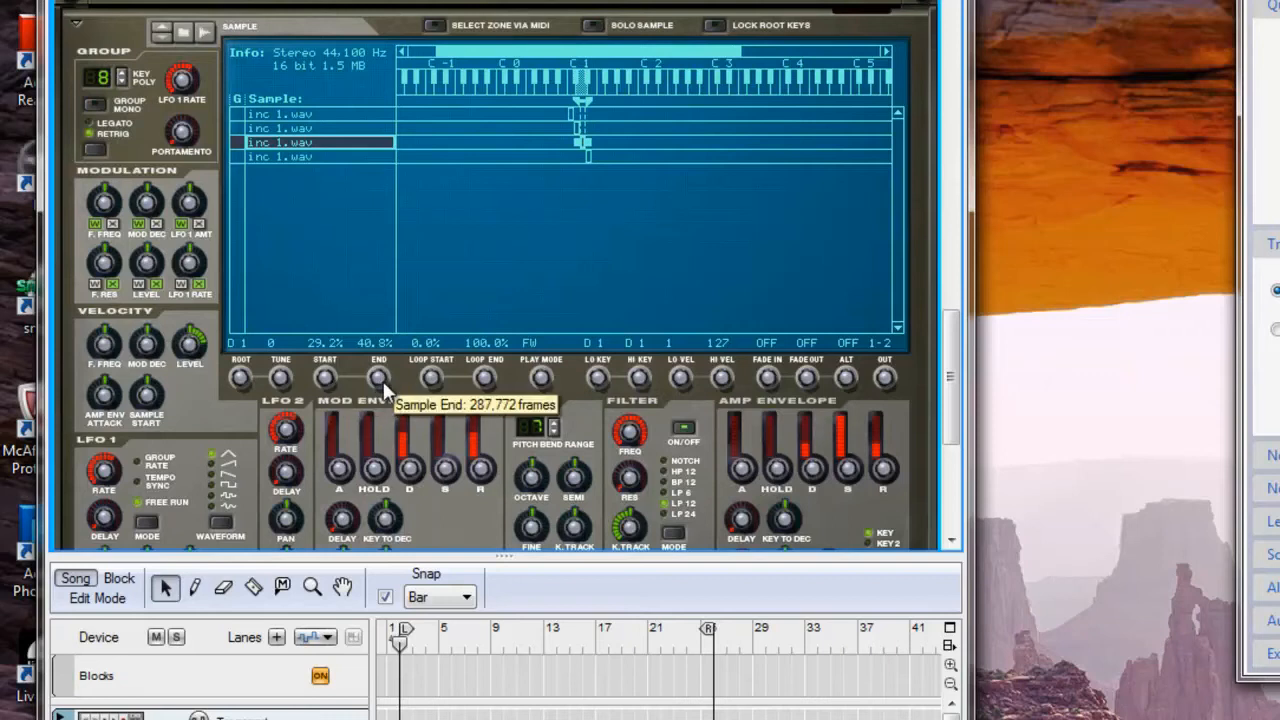
{"action": "left_click_drag", "start_coordinate": [384, 390], "coordinate": [385, 387]}
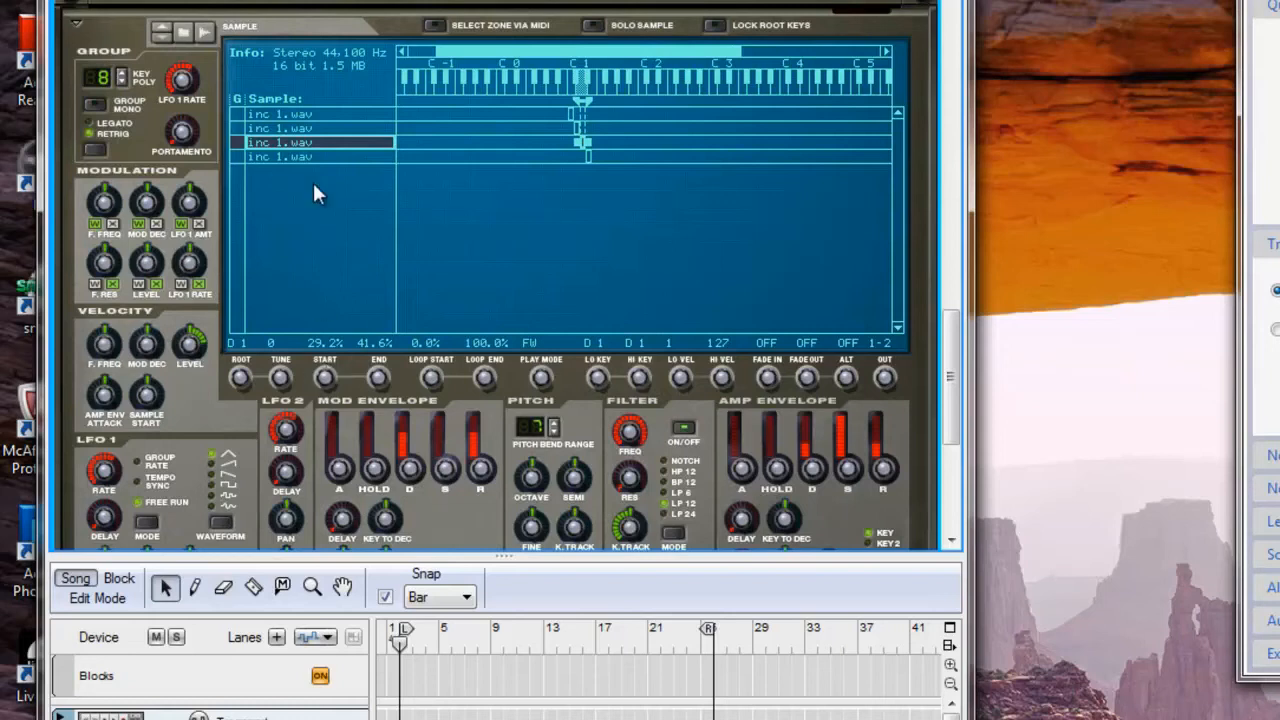
Set the fourth zone's sample start to 41.2% and its end to 53.2%, using the third zone's end point as reference
{"action": "left_click", "coordinate": [279, 158]}
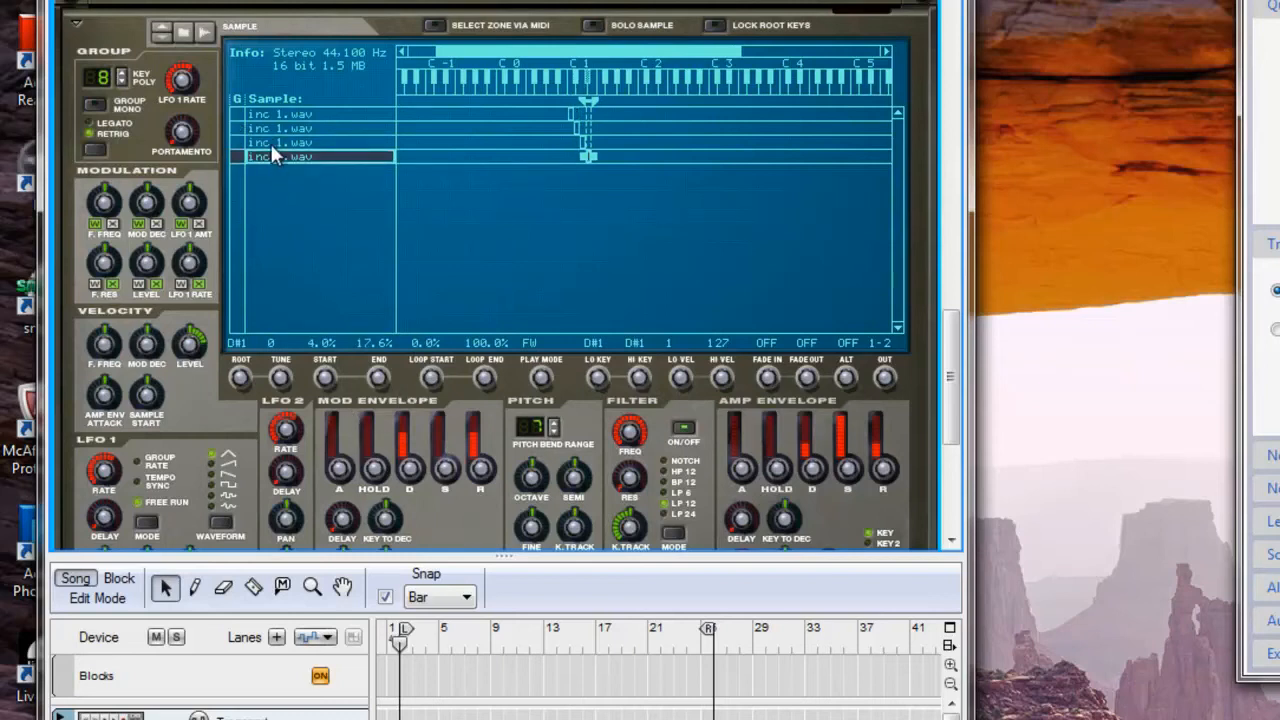
{"action": "left_click", "coordinate": [272, 143]}
{"action": "left_click_drag", "start_coordinate": [379, 380], "coordinate": [281, 441]}
{"action": "left_click_drag", "start_coordinate": [379, 385], "coordinate": [332, 391]}
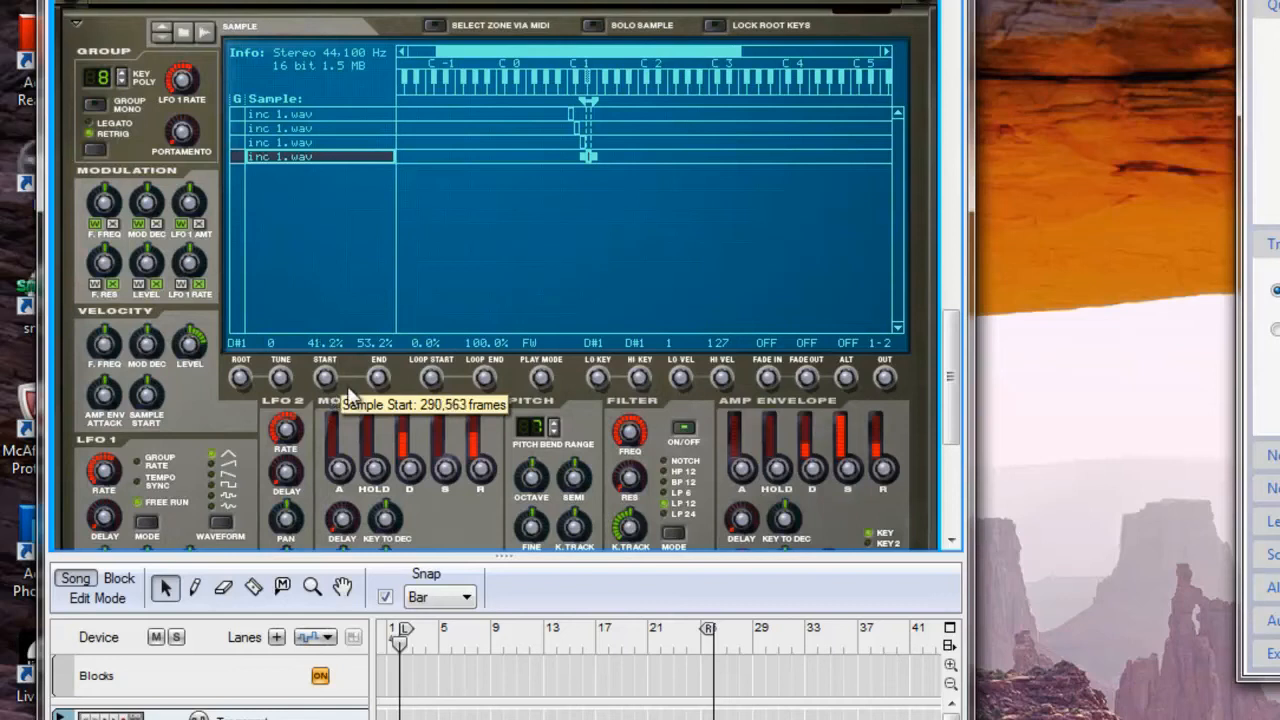
{"action": "mouse_move", "coordinate": [382, 387]}
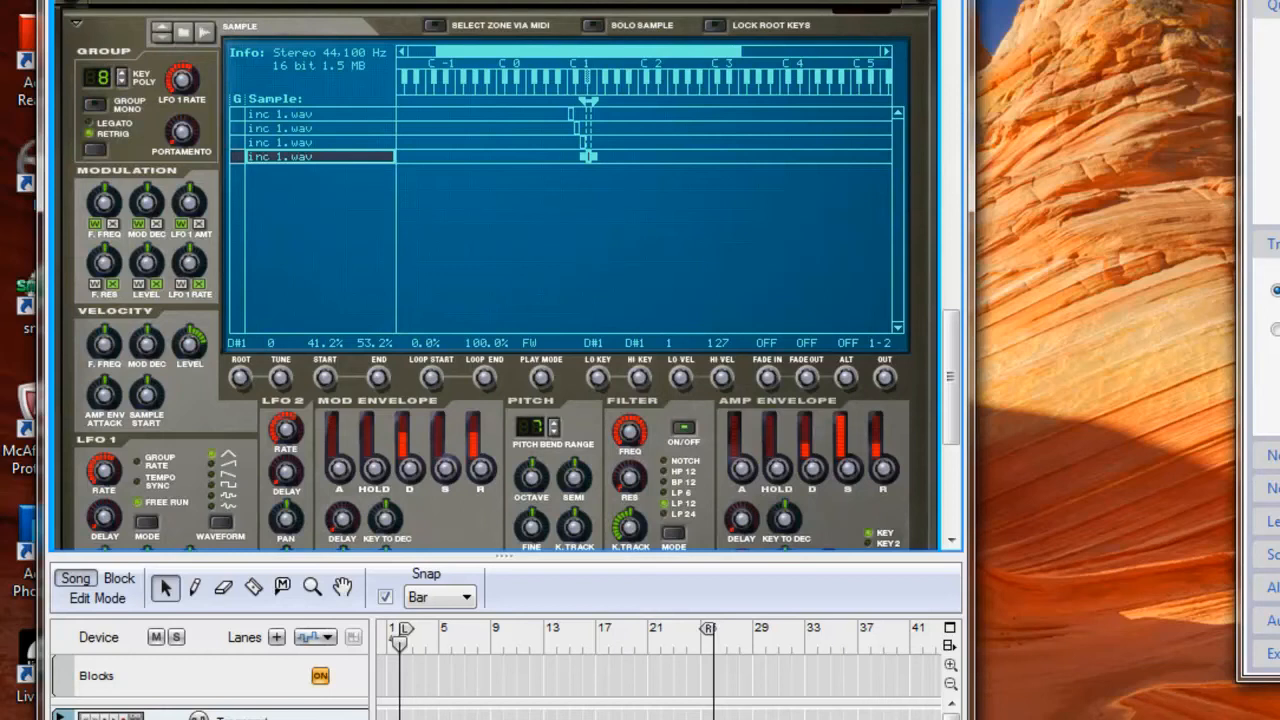
Play the arrangement from bar 2 to hear the chopped samples with the drums and bass, and stop playback
{"action": "left_click", "coordinate": [396, 262]}
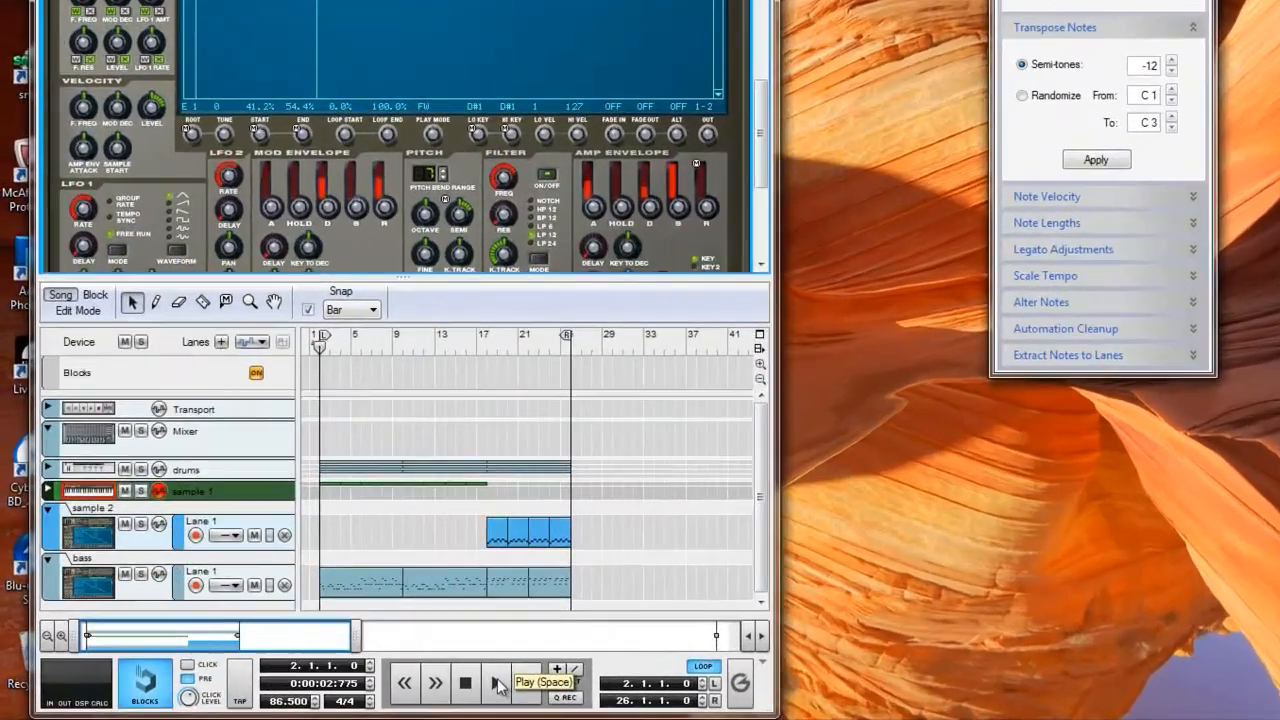
{"action": "left_click", "coordinate": [365, 692]}
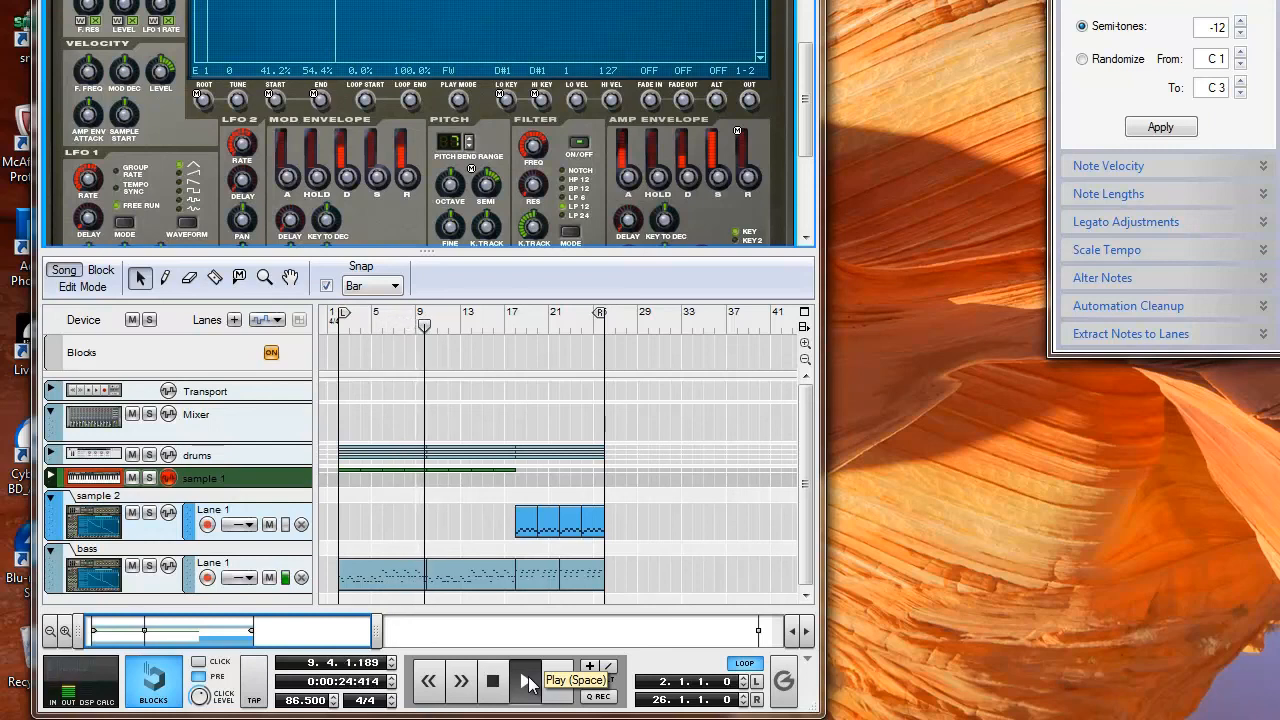
{"action": "left_click", "coordinate": [492, 682]}
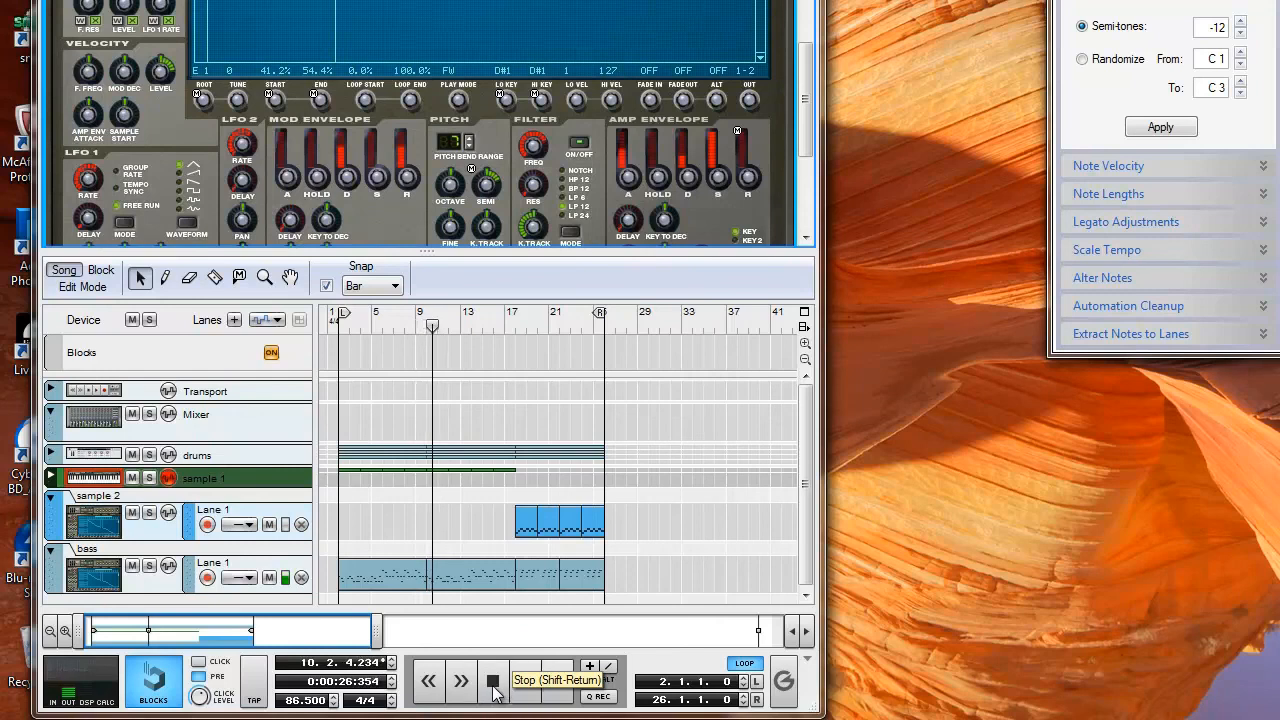